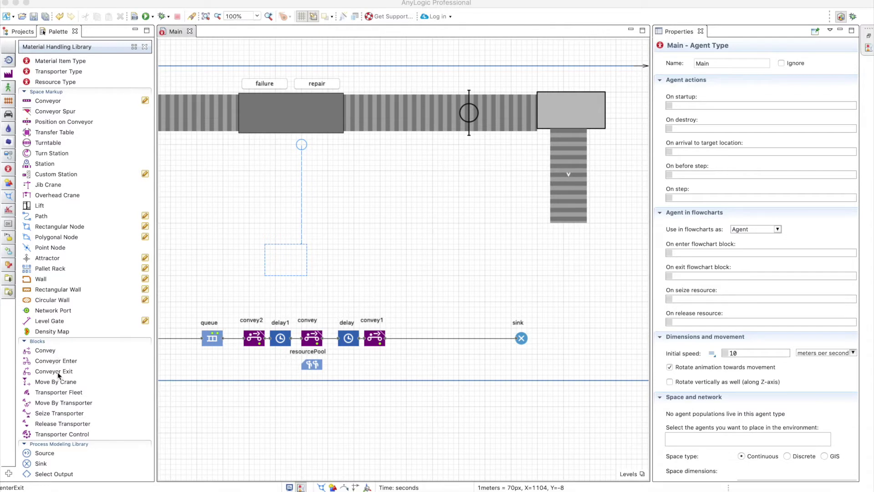
- Inspect the Conveyor Enter and Conveyor Exit blocks, then select and deselect the conveyor network
{"action": "left_click", "coordinate": [70, 361]}
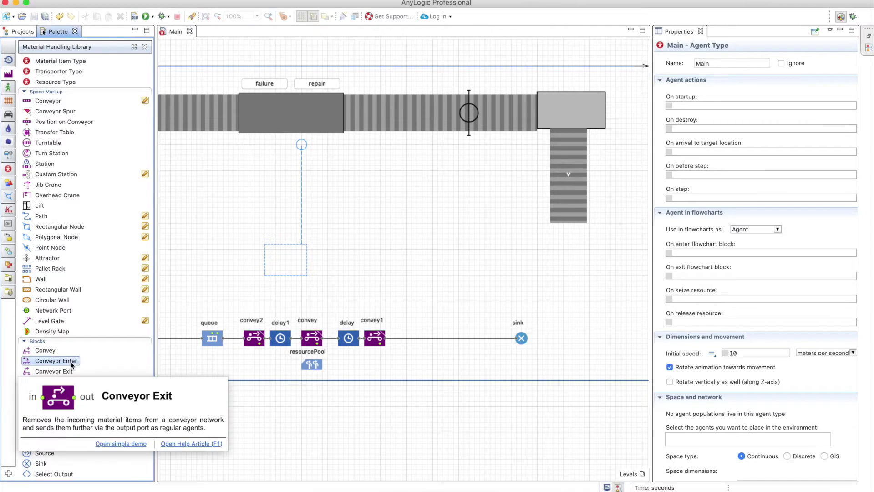
{"action": "left_click", "coordinate": [68, 373]}
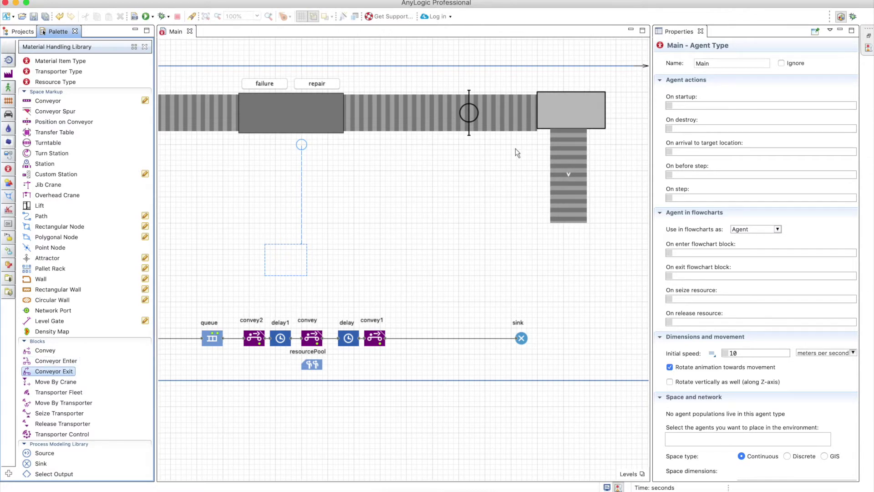
{"action": "left_click", "coordinate": [291, 245]}
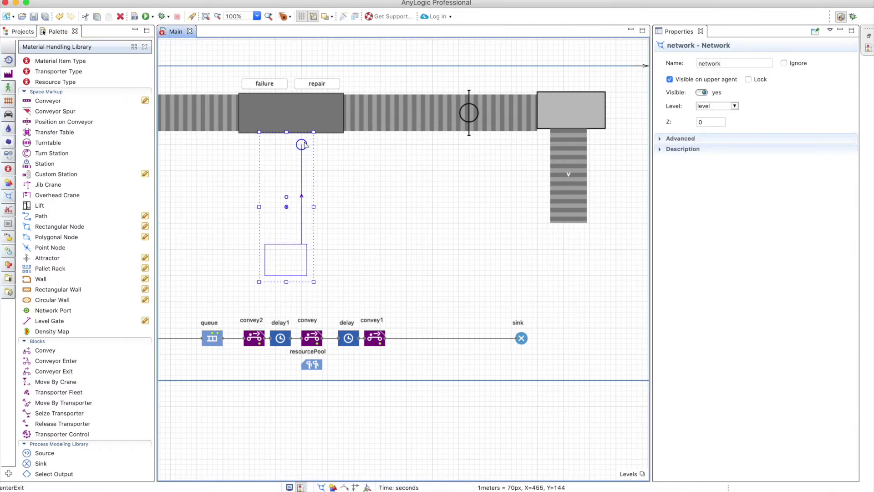
{"action": "left_click", "coordinate": [381, 230]}
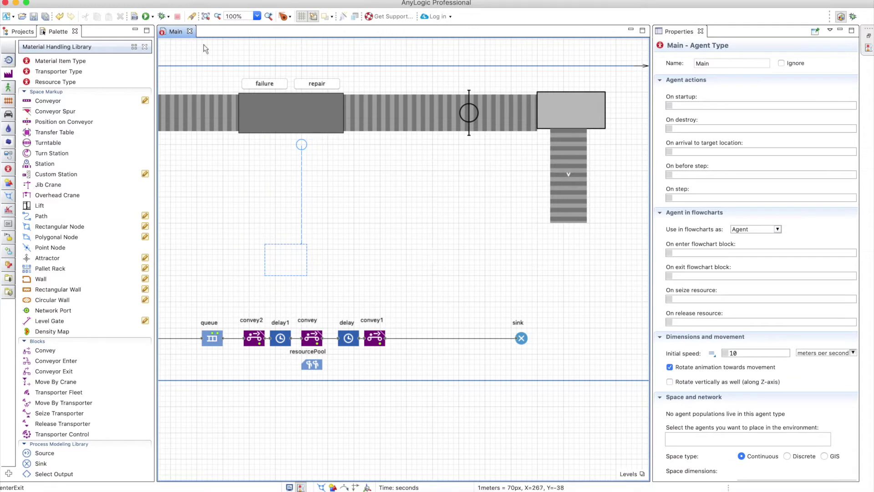
- Add a Conveyor block between convey1 and sink and draw a vertical path below the conveyor
{"action": "left_click", "coordinate": [10, 60]}
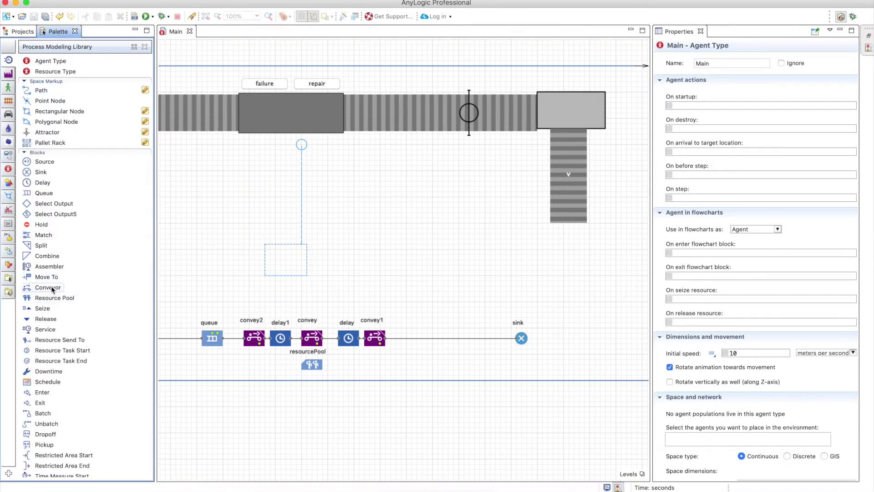
{"action": "left_click_drag", "start_coordinate": [50, 286], "coordinate": [457, 337]}
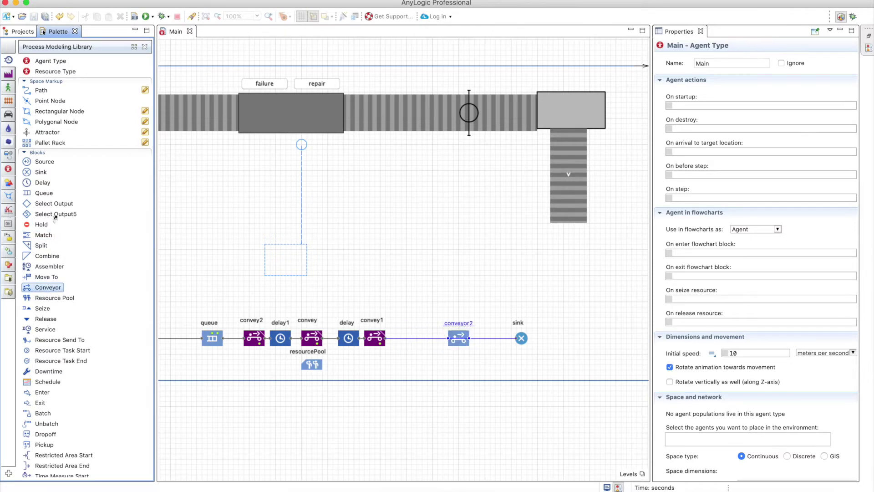
{"action": "double_click", "coordinate": [45, 89]}
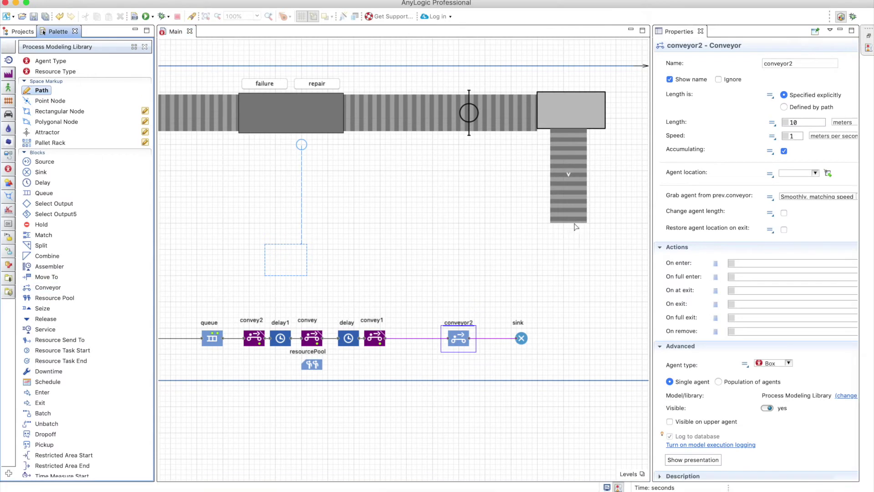
{"action": "left_click", "coordinate": [571, 223]}
{"action": "double_click", "coordinate": [569, 275]}
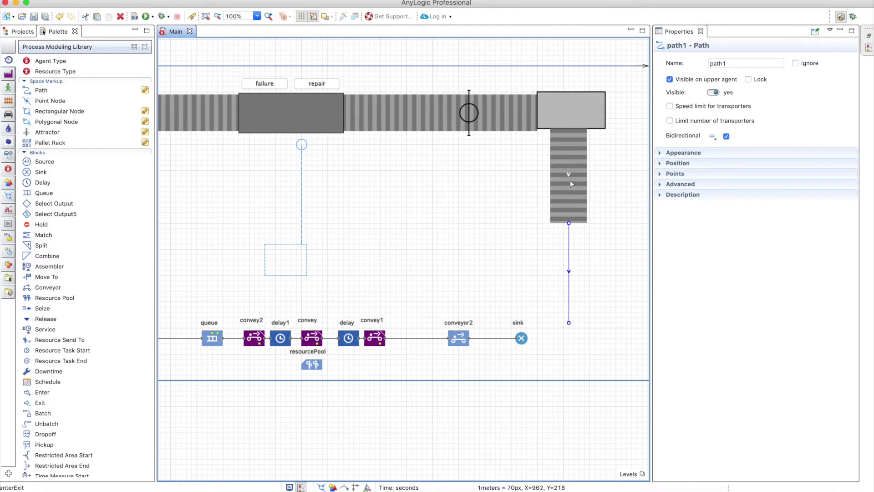
- Set conveyor2's Length to 'Defined by path' with agent location path1, then run the model
{"action": "left_click", "coordinate": [571, 255]}
{"action": "left_click", "coordinate": [459, 338]}
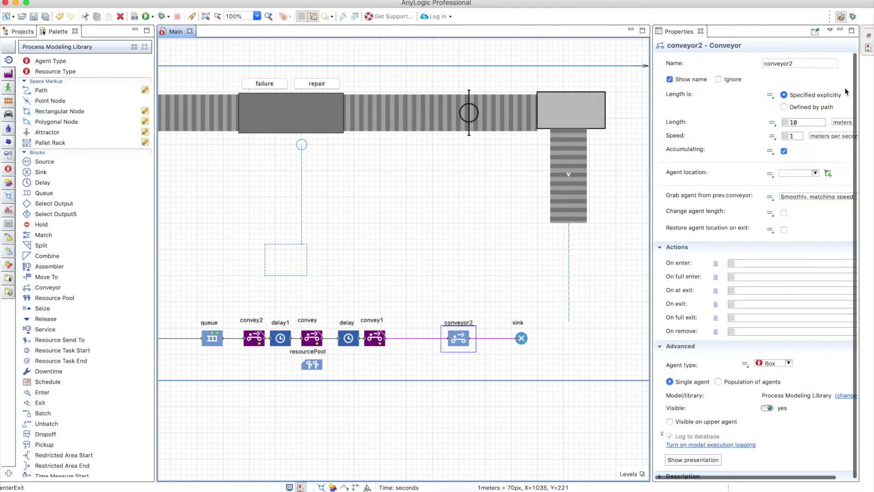
{"action": "left_click", "coordinate": [821, 108]}
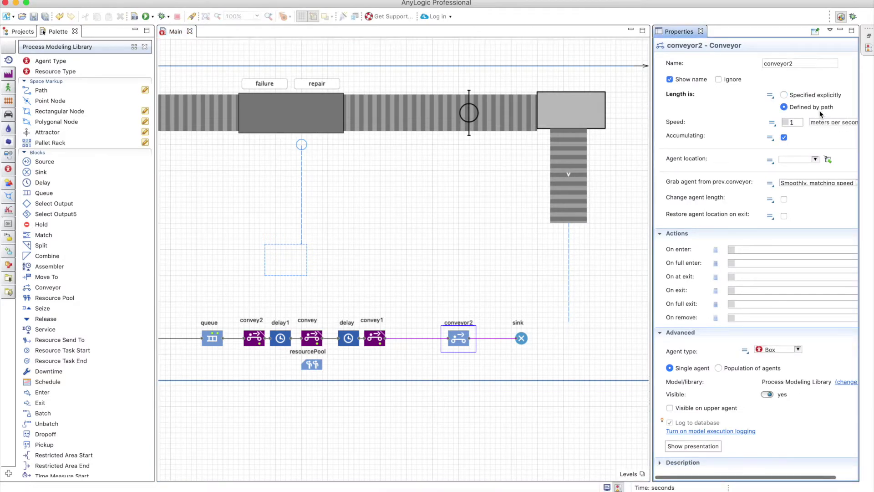
{"action": "left_click", "coordinate": [569, 288]}
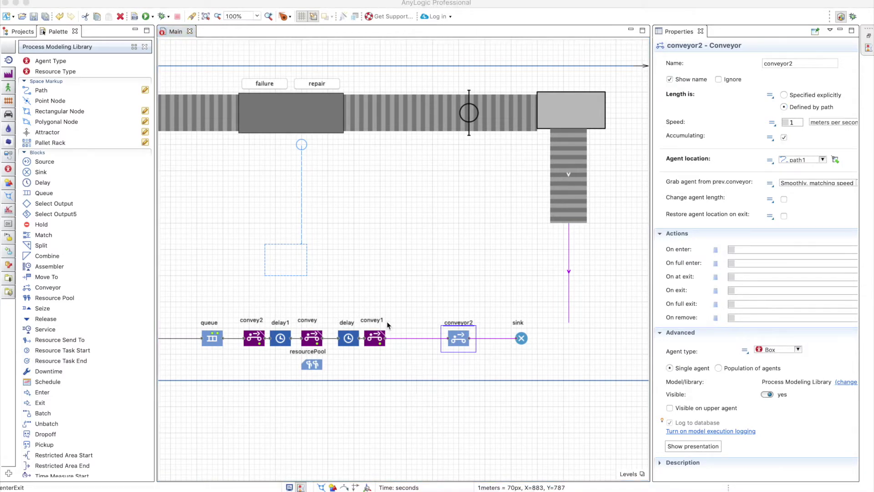
{"action": "left_click", "coordinate": [148, 16]}
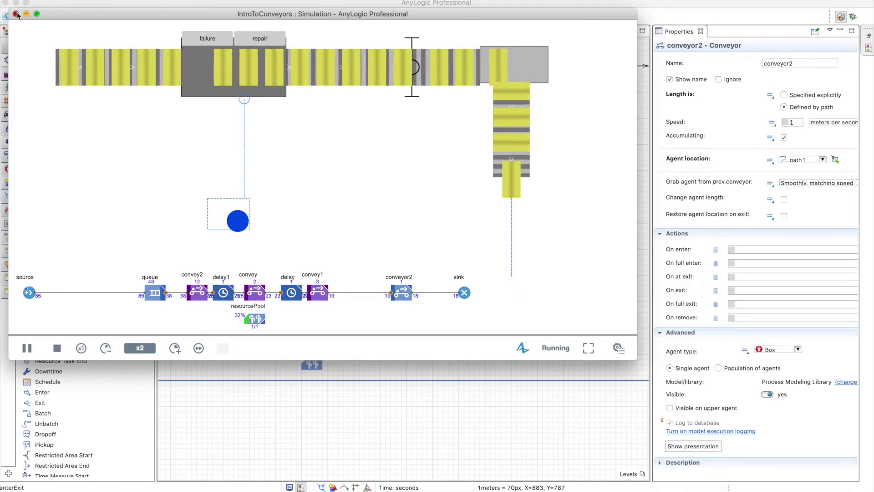
- Close the simulation window after watching the boxes flow
{"action": "key", "text": "super+w"}
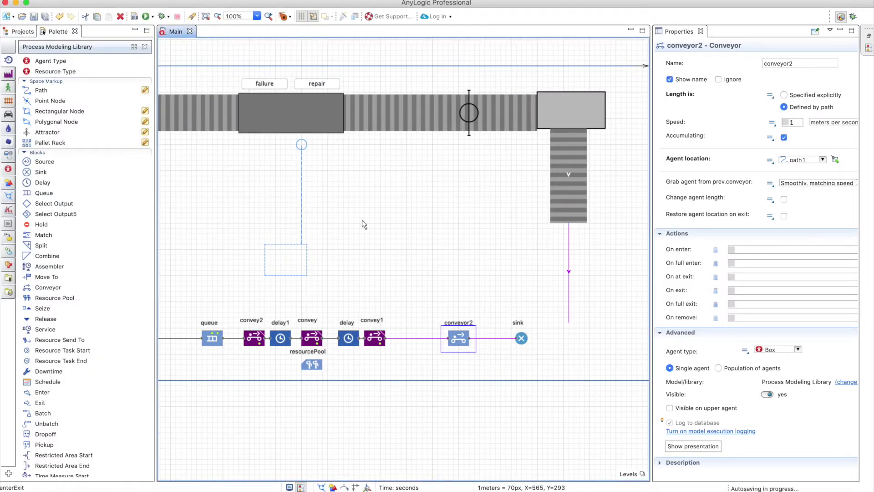
- Insert a Conveyor Exit block between convey1 and conveyor2 and run the updated model
{"action": "left_click", "coordinate": [7, 75]}
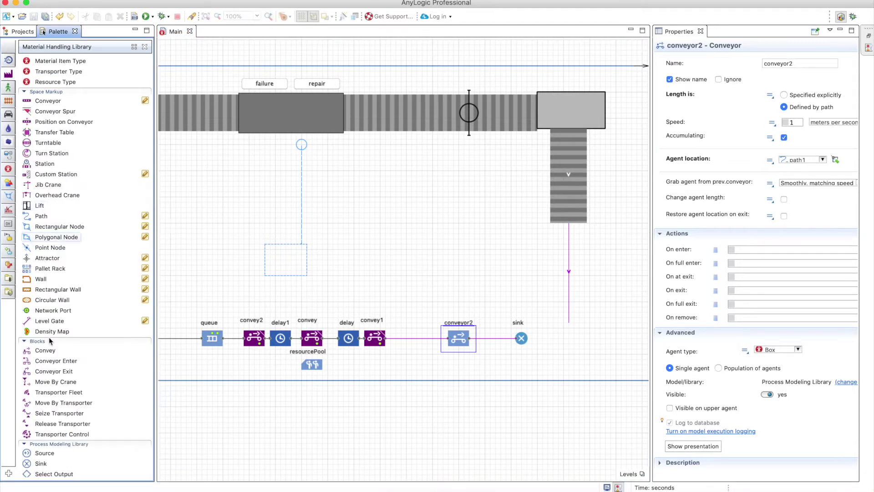
{"action": "left_click_drag", "start_coordinate": [50, 371], "coordinate": [412, 341]}
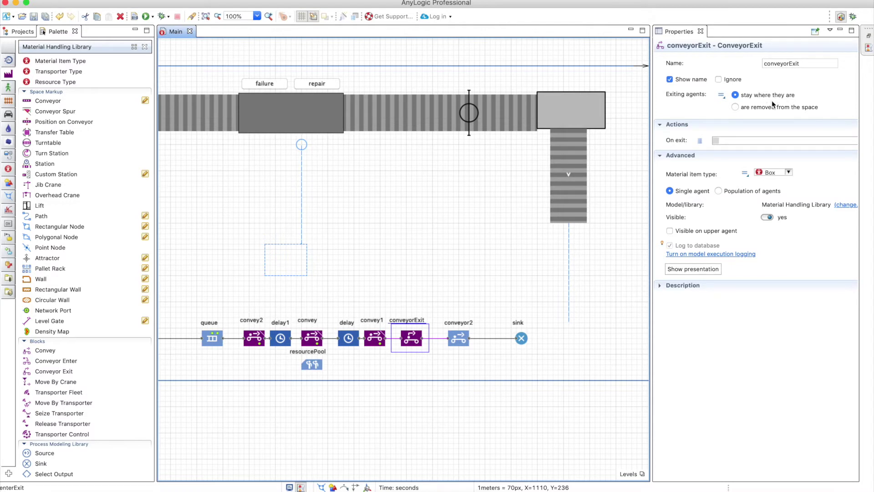
{"action": "left_click", "coordinate": [460, 342]}
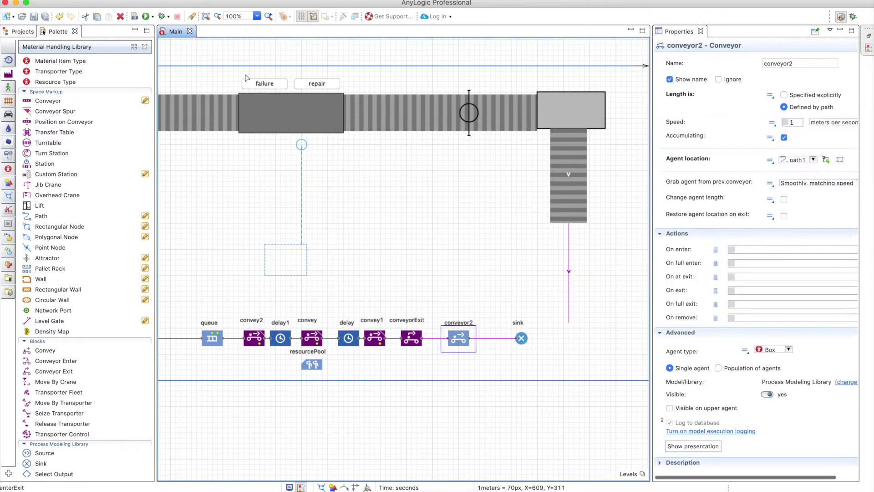
{"action": "left_click", "coordinate": [144, 17]}
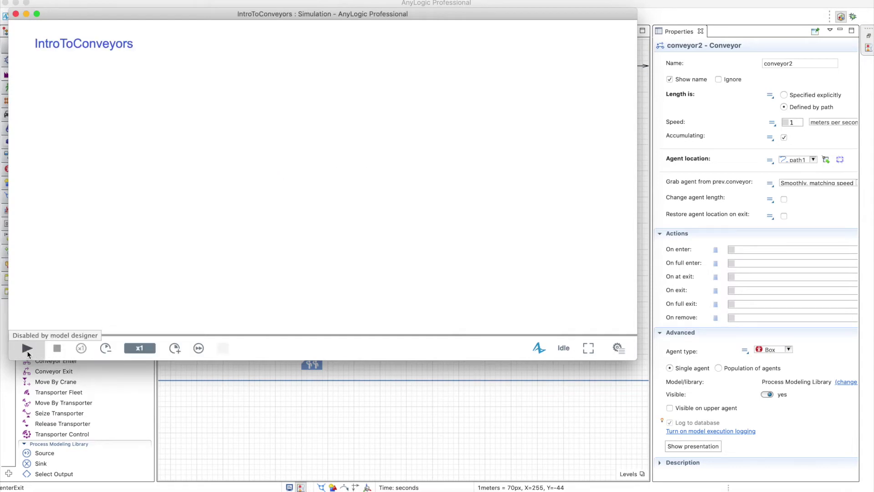
- Play the simulation at x2 speed, then close its window
{"action": "left_click", "coordinate": [26, 348]}
{"action": "left_click", "coordinate": [174, 348]}
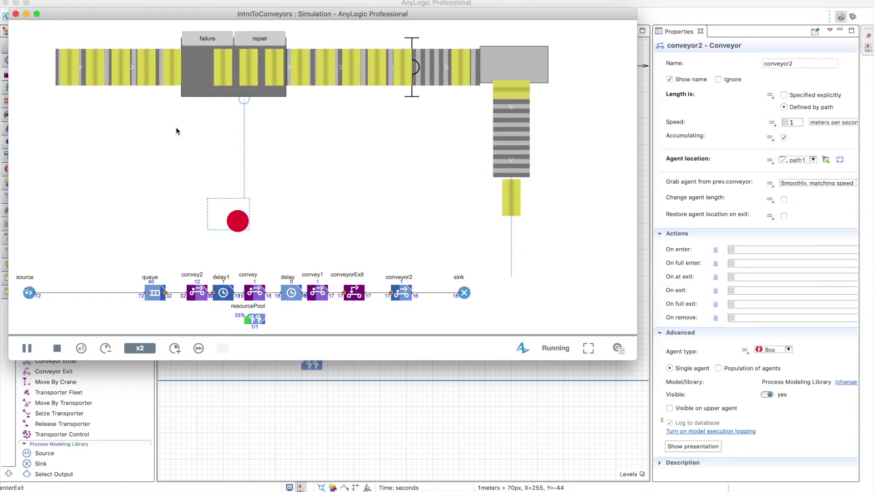
{"action": "key", "text": "super+w"}
- Delete conveyor2 and add a Move To block before sink
{"action": "right_click", "coordinate": [462, 339]}
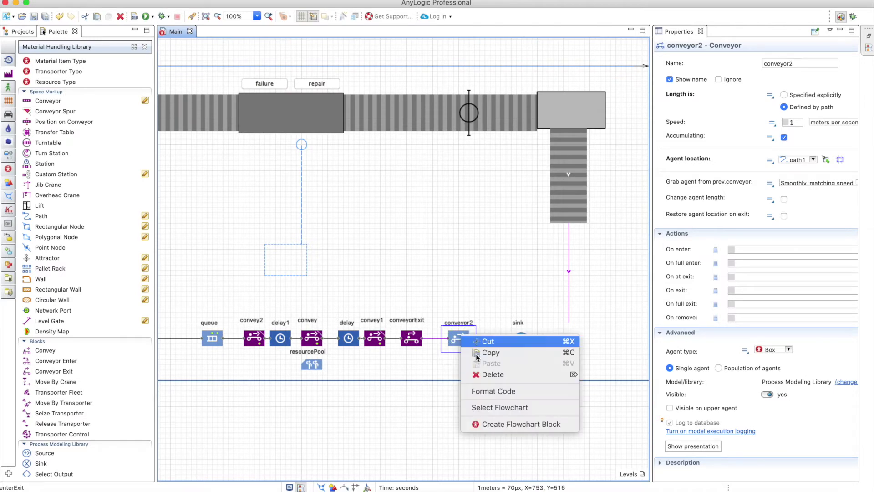
{"action": "key", "text": "Escape"}
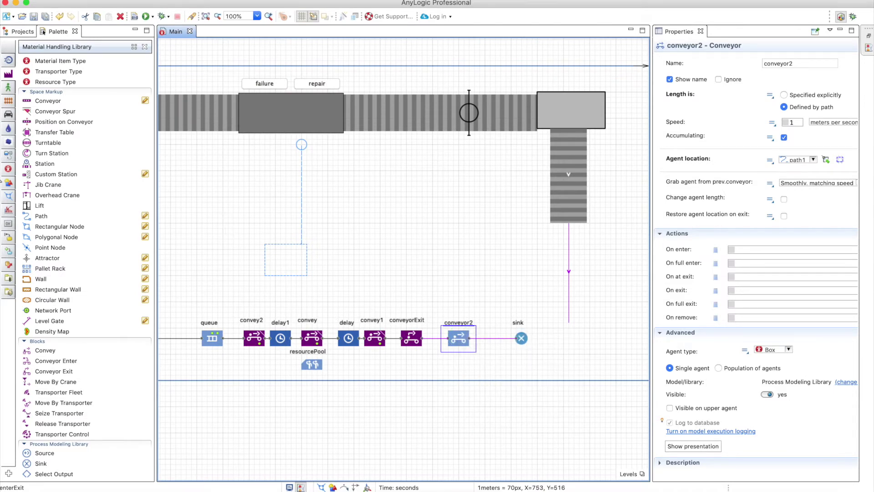
{"action": "key", "text": "Delete"}
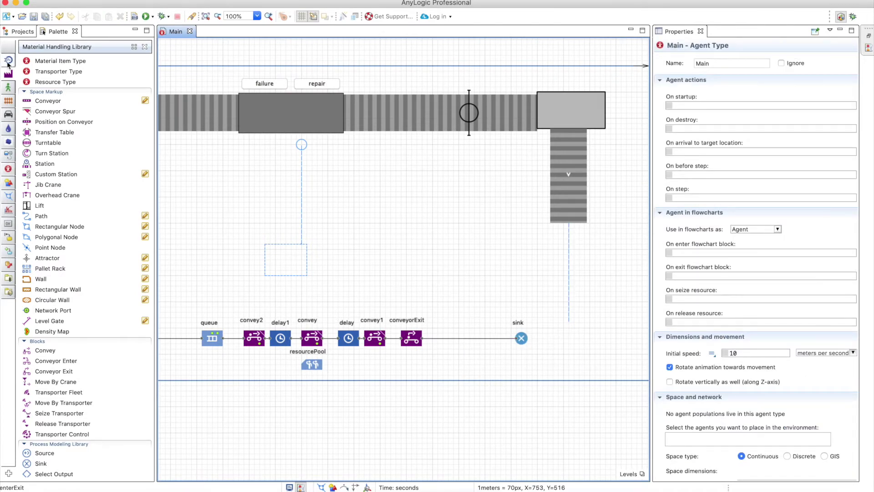
{"action": "scroll", "coordinate": [7, 62], "scroll_direction": "down", "scroll_amount": 5}
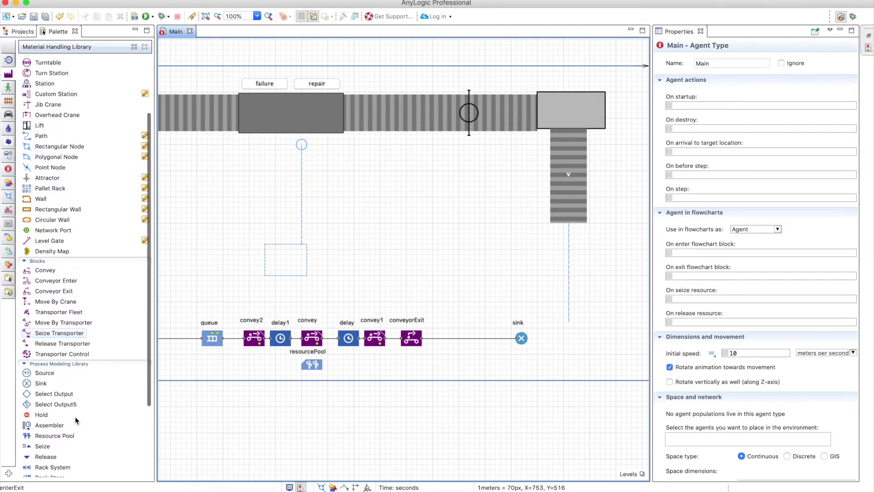
{"action": "left_click", "coordinate": [8, 62]}
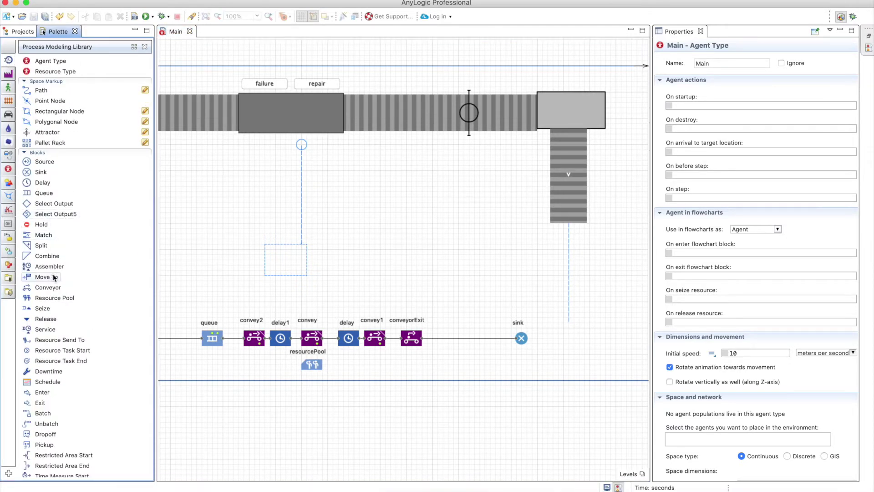
{"action": "left_click_drag", "start_coordinate": [51, 278], "coordinate": [474, 338]}
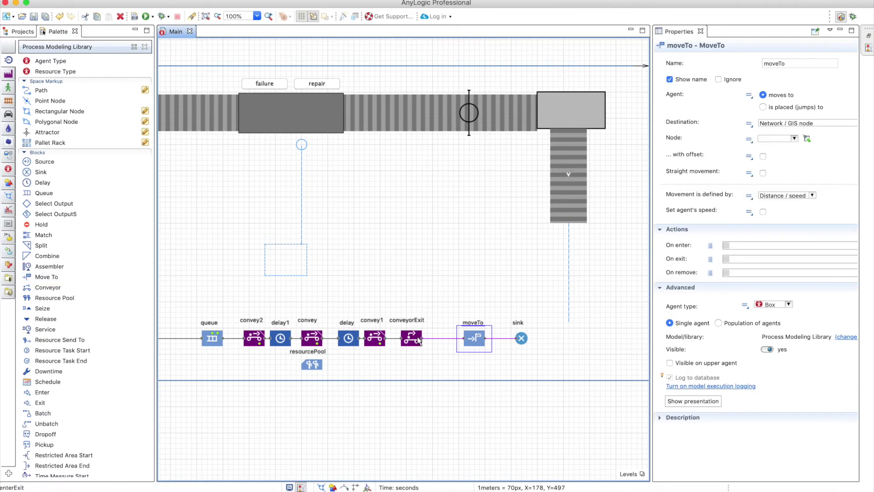
- Delete conveyorExit, place point node2 at the path's end, and make it moveTo's destination
{"action": "left_click", "coordinate": [417, 338]}
{"action": "right_click", "coordinate": [418, 335]}
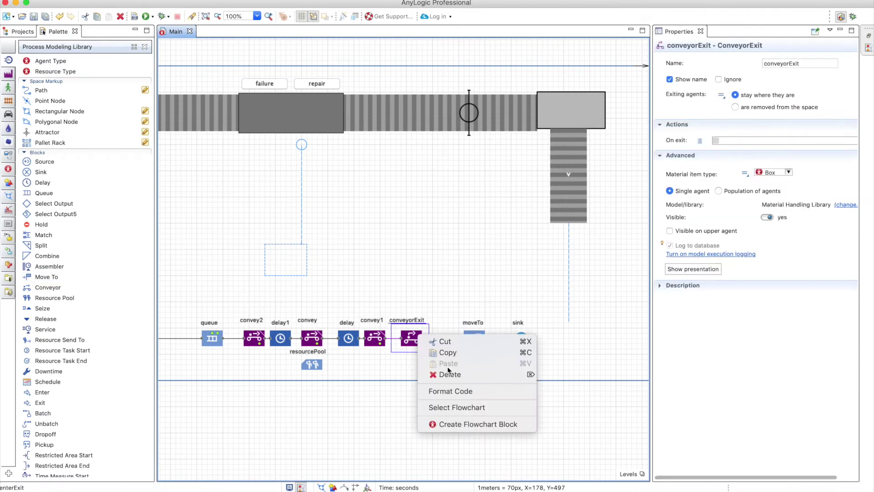
{"action": "left_click", "coordinate": [161, 201]}
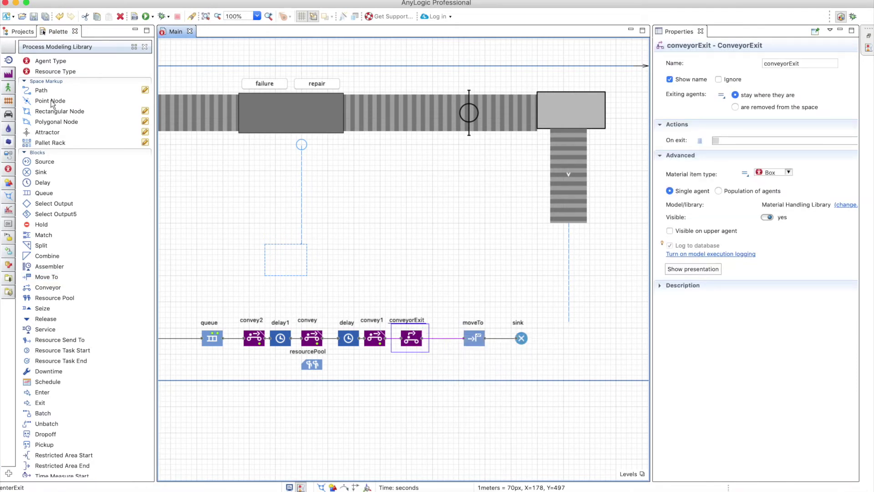
{"action": "key", "text": "Delete"}
{"action": "left_click_drag", "start_coordinate": [52, 102], "coordinate": [570, 322]}
{"action": "left_click", "coordinate": [473, 344]}
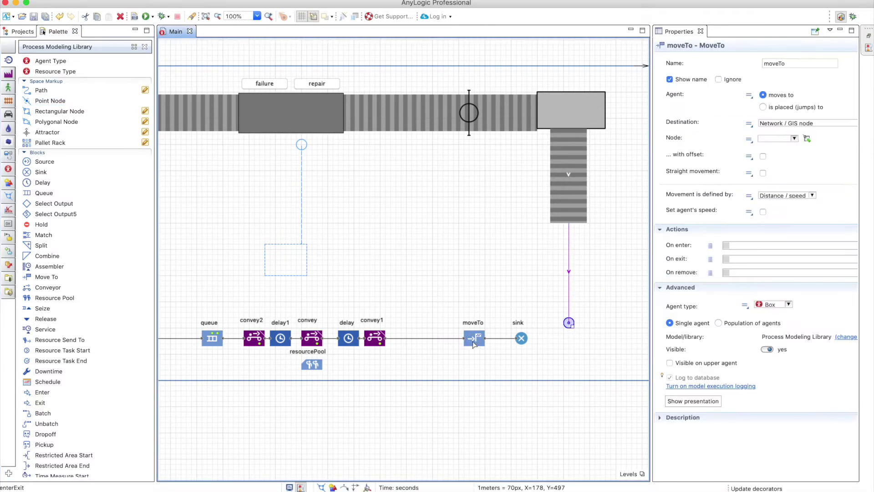
{"action": "left_click", "coordinate": [807, 138]}
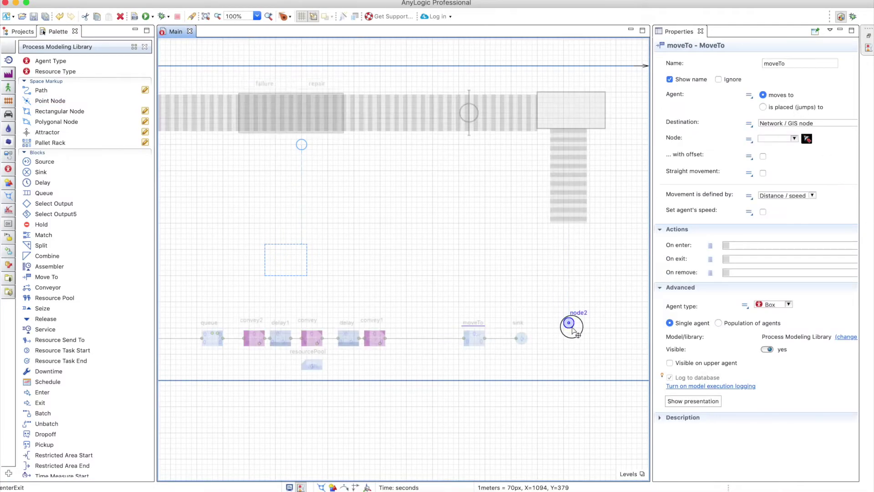
{"action": "left_click", "coordinate": [570, 322]}
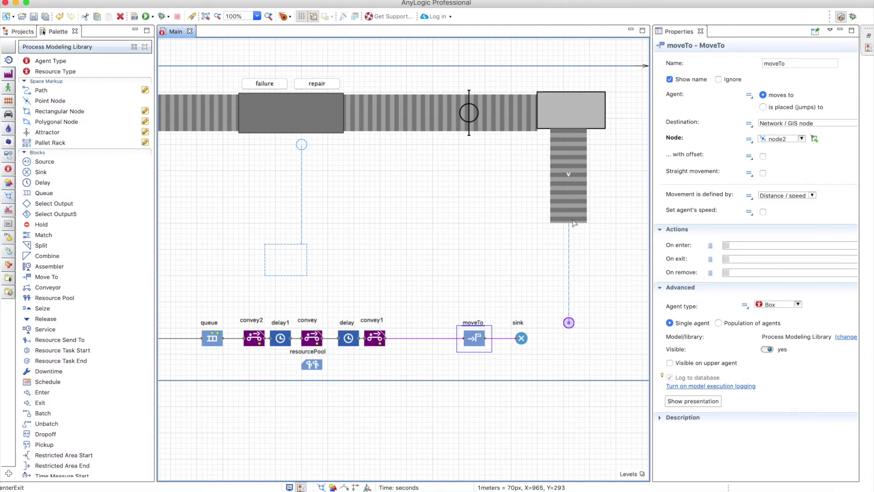
{"action": "left_click", "coordinate": [148, 16]}
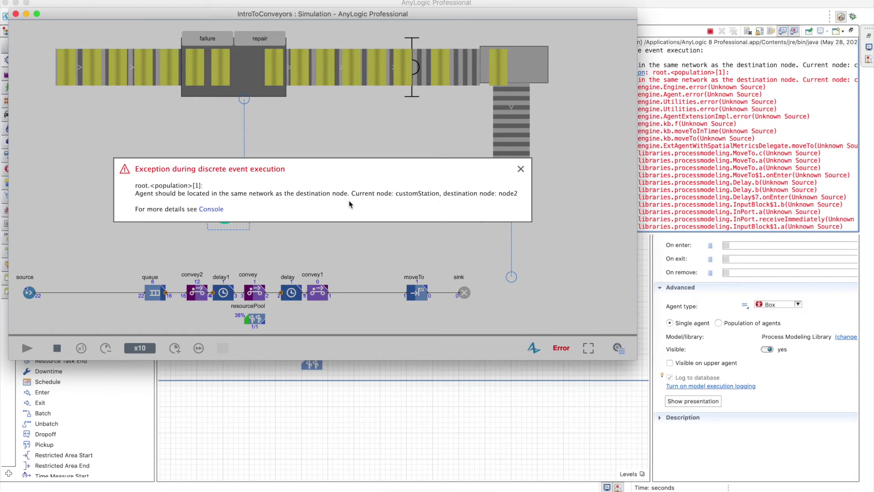
{"action": "left_click", "coordinate": [16, 14]}
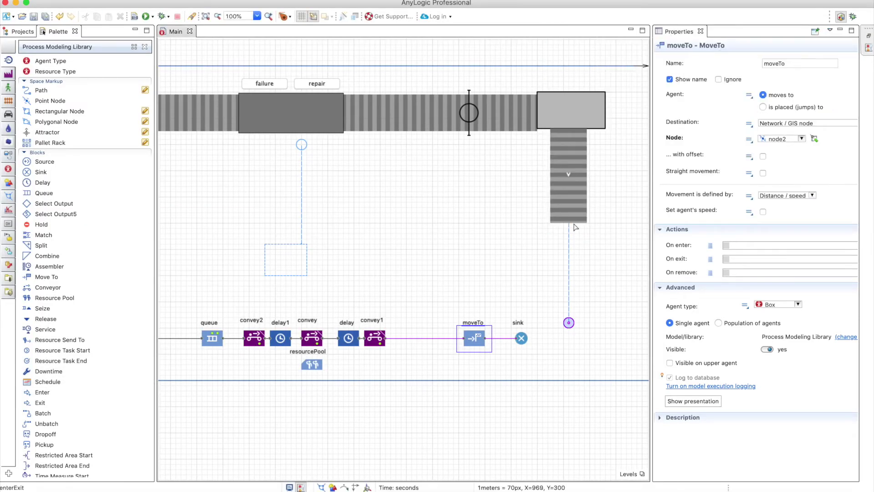
- Add a moveTo1 block before moveTo that jumps boxes to a new point node, node3
{"action": "left_click", "coordinate": [569, 232]}
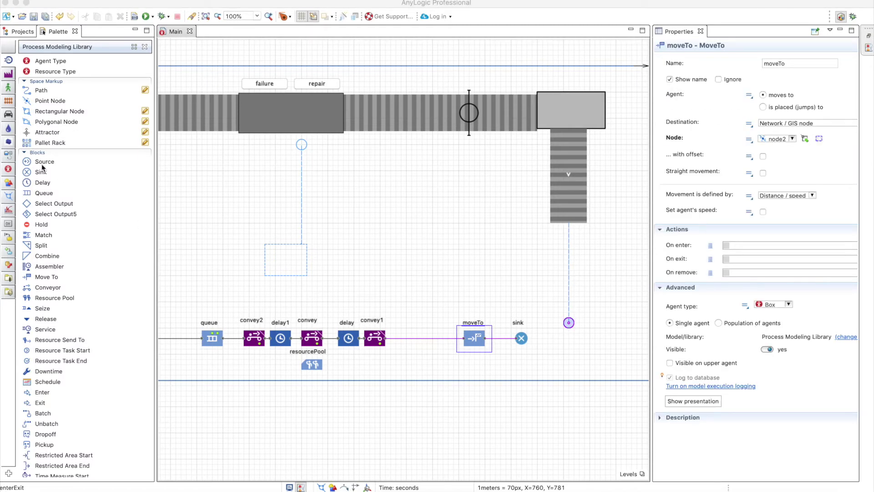
{"action": "left_click_drag", "start_coordinate": [40, 276], "coordinate": [433, 338]}
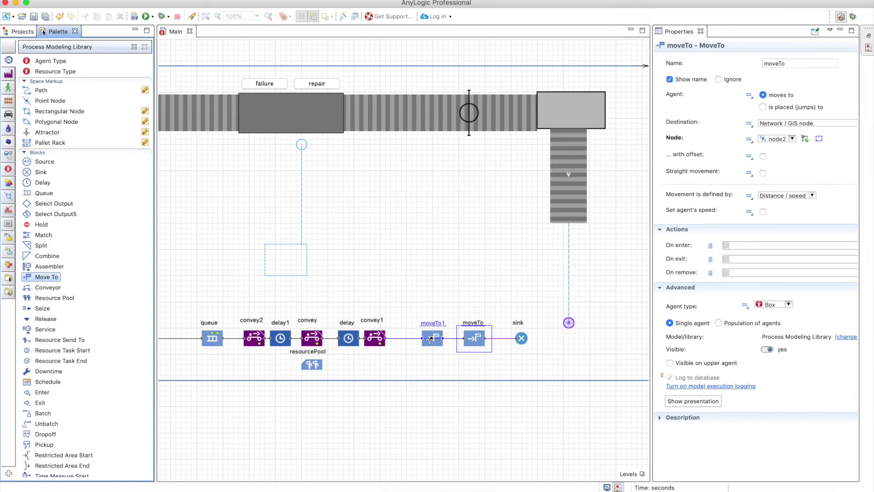
{"action": "left_click", "coordinate": [763, 107]}
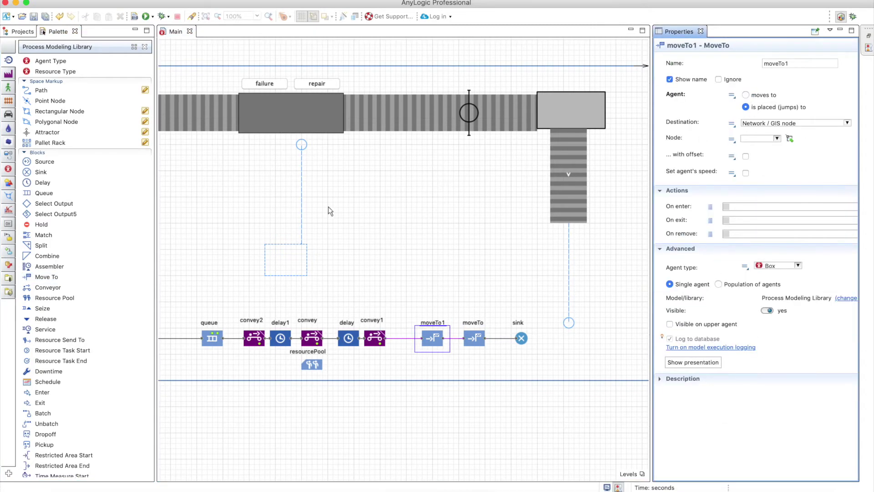
{"action": "left_click_drag", "start_coordinate": [50, 101], "coordinate": [569, 224]}
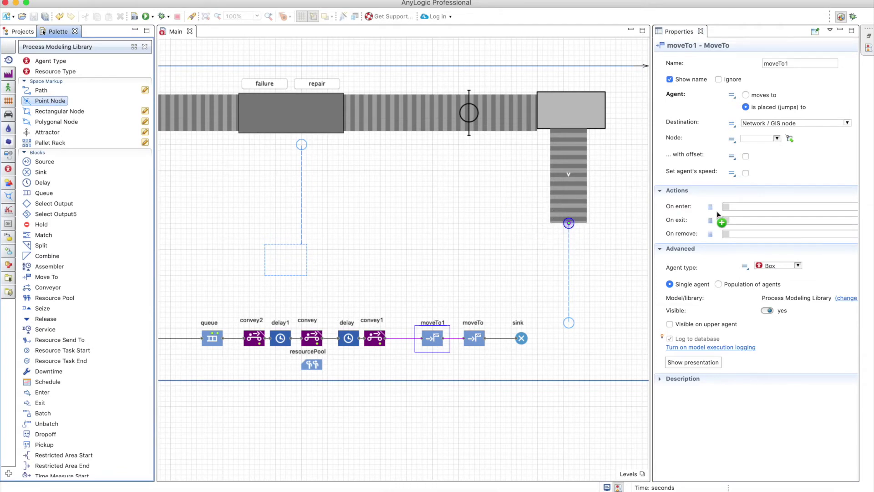
{"action": "left_click", "coordinate": [433, 342]}
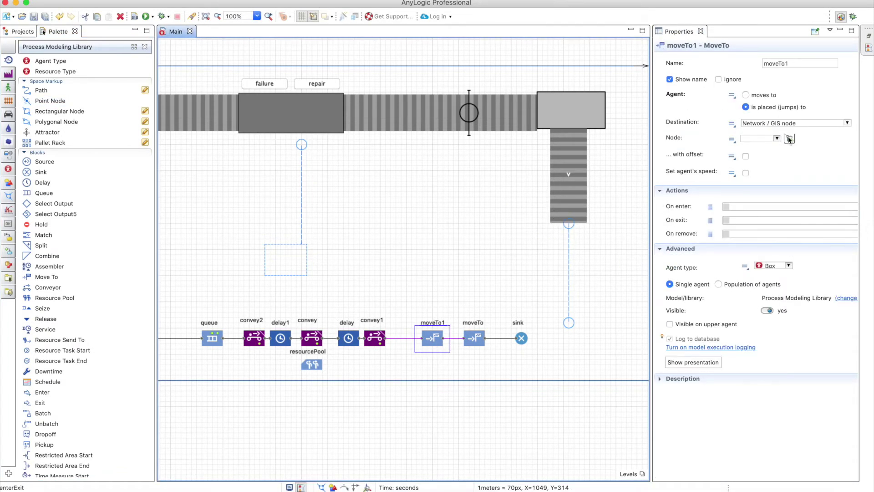
{"action": "left_click", "coordinate": [789, 139]}
{"action": "left_click", "coordinate": [569, 223]}
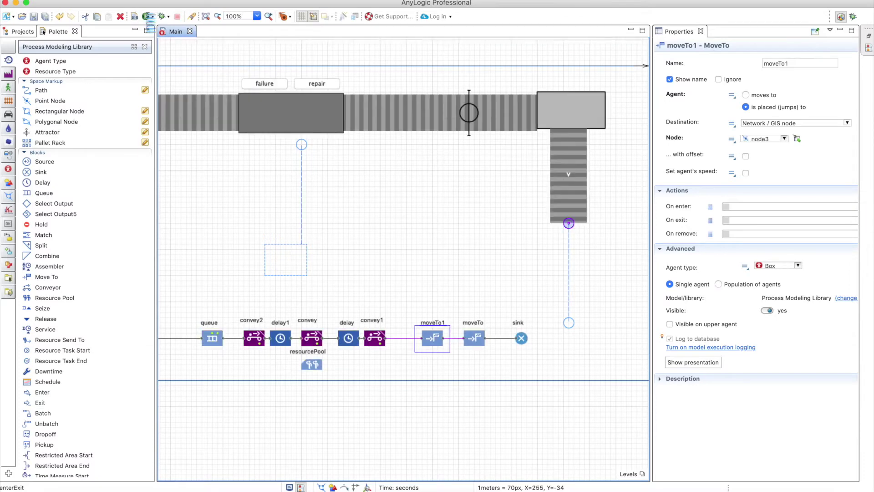
- Define moveTo's movement by Trip time, set to 4 seconds
{"action": "left_click", "coordinate": [147, 17]}
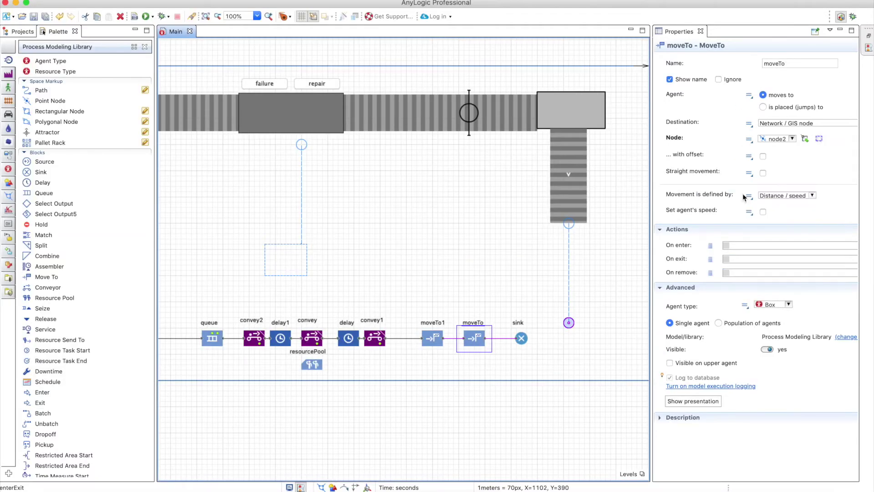
{"action": "left_click", "coordinate": [769, 196]}
{"action": "left_click", "coordinate": [788, 211]}
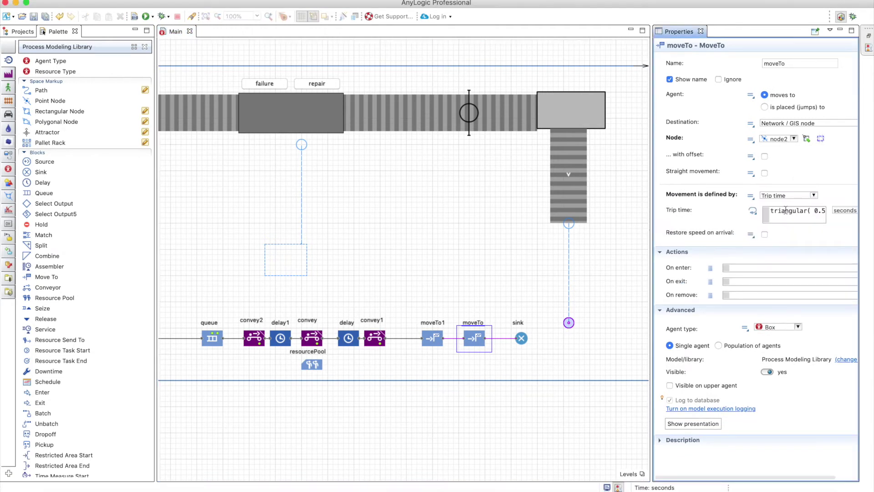
{"action": "key", "text": "super+a"}
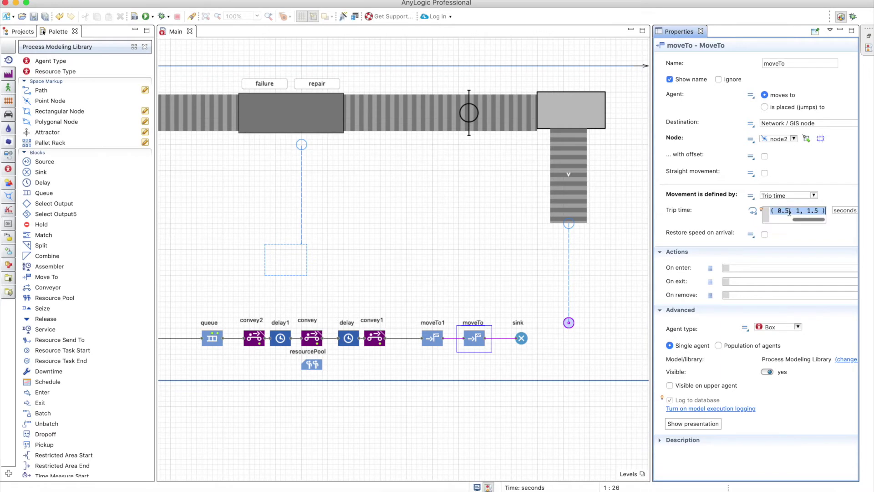
{"action": "type", "text": "4"}
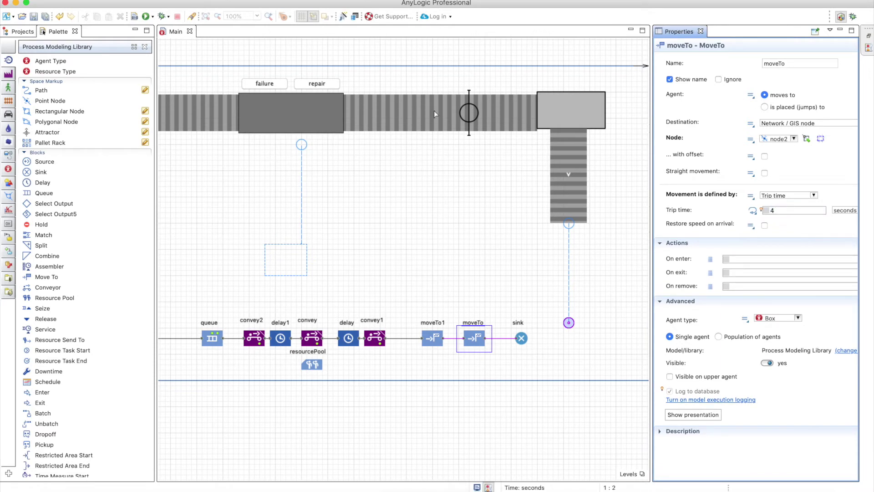
{"action": "left_click", "coordinate": [142, 17]}
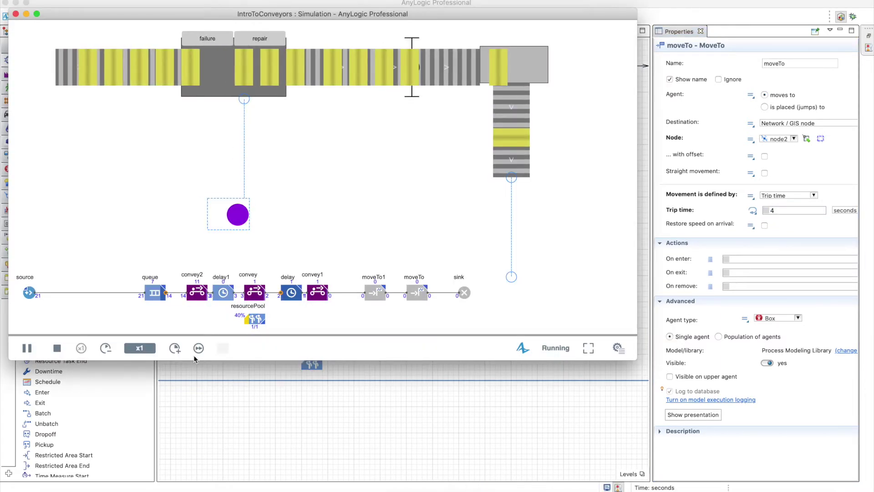
{"action": "left_click", "coordinate": [179, 351]}
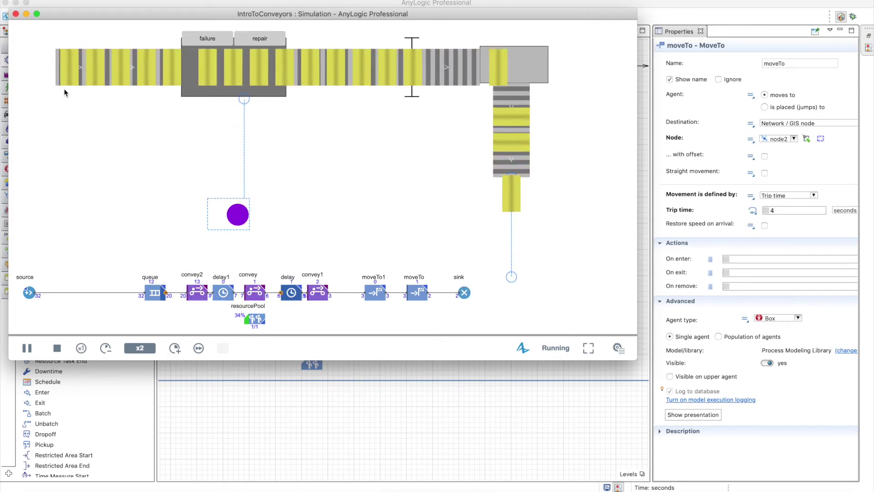
{"action": "left_click", "coordinate": [16, 14]}
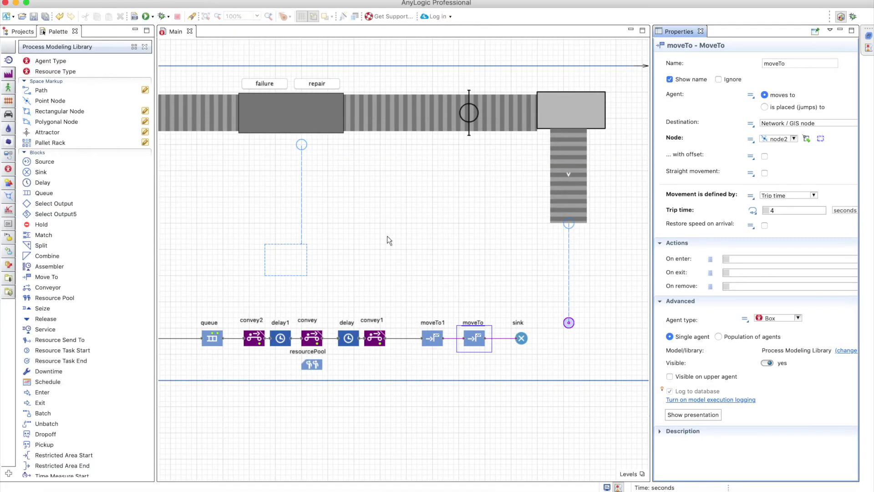
- Delete moveTo1 and insert a Conveyor Exit block after convey1
{"action": "left_click", "coordinate": [441, 344]}
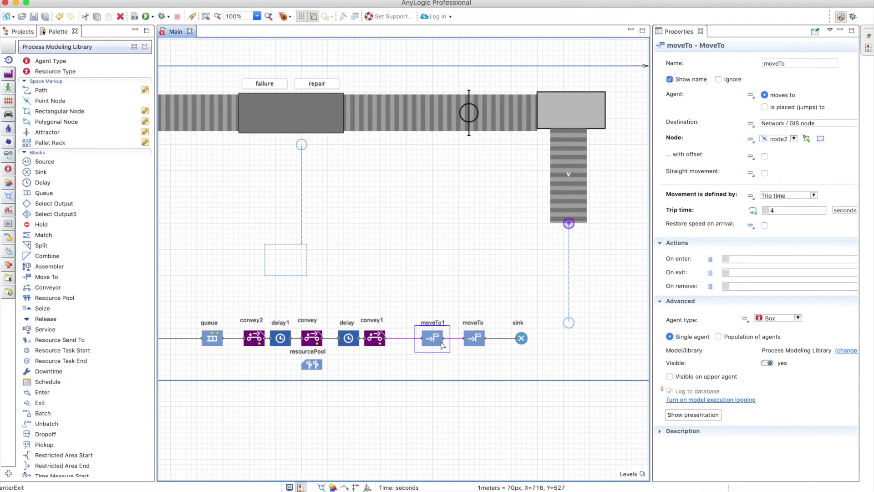
{"action": "key", "text": "Delete"}
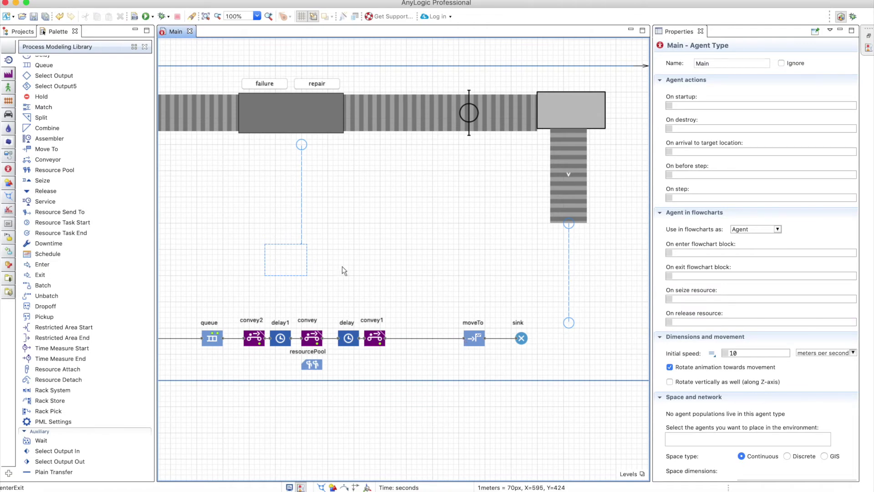
{"action": "left_click", "coordinate": [8, 74]}
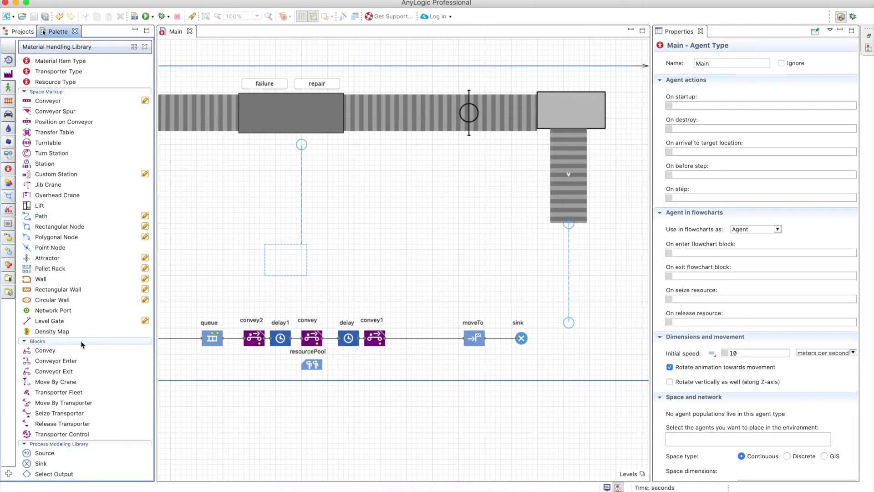
{"action": "left_click_drag", "start_coordinate": [50, 371], "coordinate": [420, 346]}
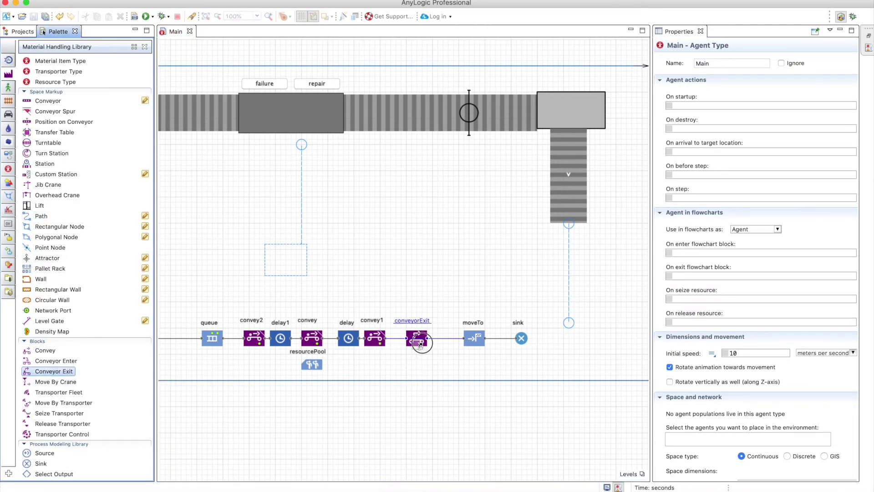
- Run the model to test it, raising the simulation speed
{"action": "left_click", "coordinate": [146, 17]}
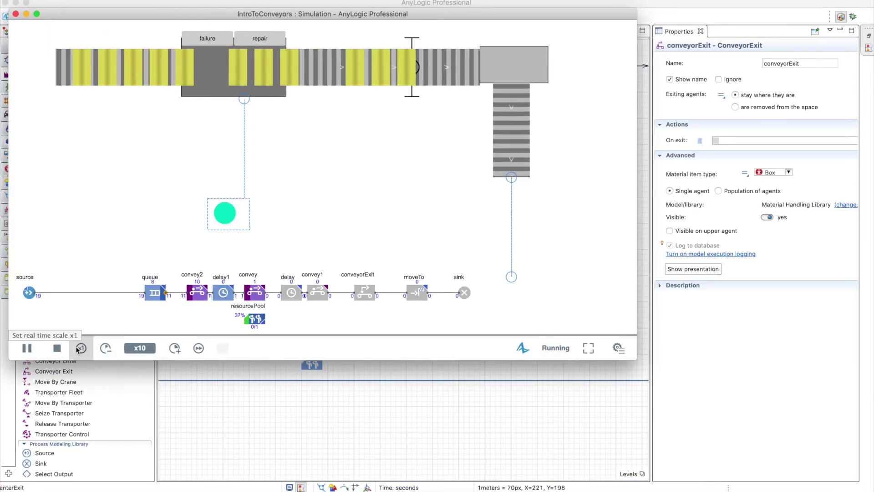
{"action": "left_click", "coordinate": [81, 348]}
{"action": "left_click", "coordinate": [176, 349]}
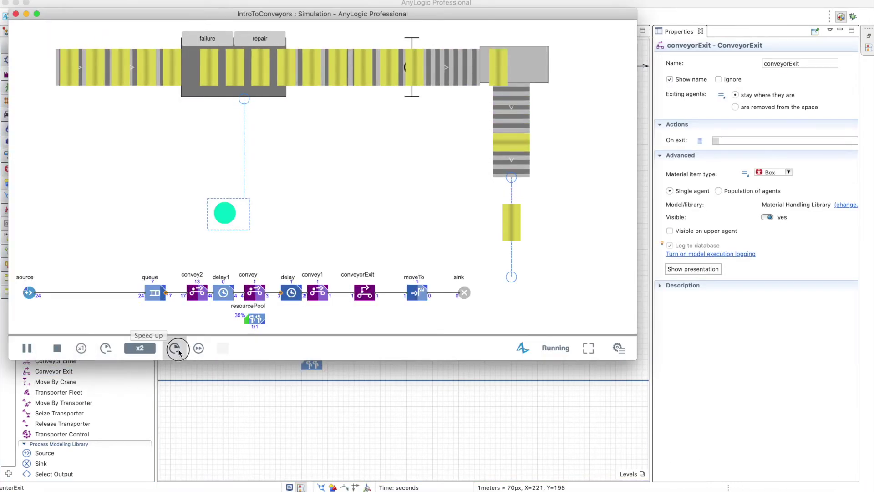
{"action": "left_click", "coordinate": [178, 349]}
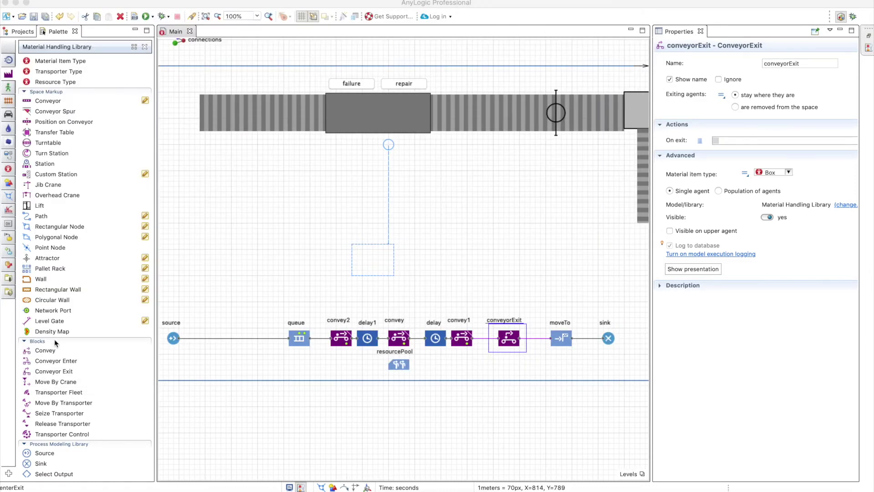
- Set the new convey2 block's Convey from option to Current position
{"action": "left_click", "coordinate": [51, 362]}
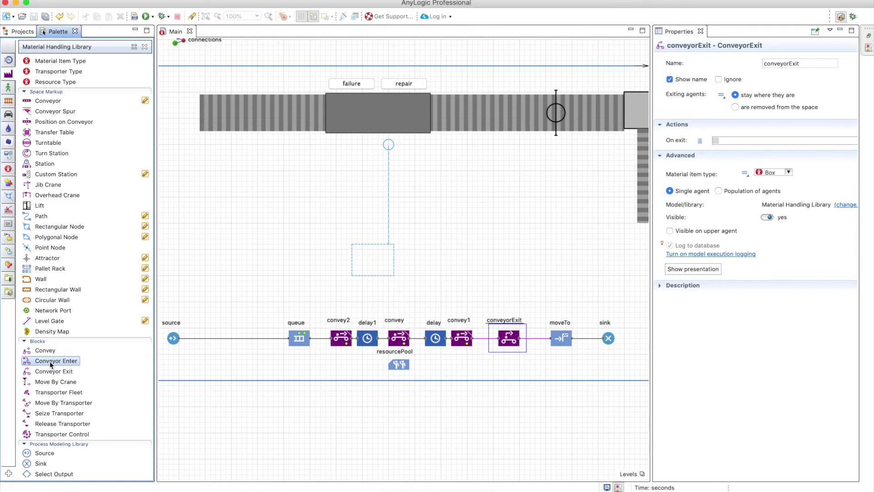
{"action": "scroll", "coordinate": [327, 367], "scroll_direction": "left", "scroll_amount": 3}
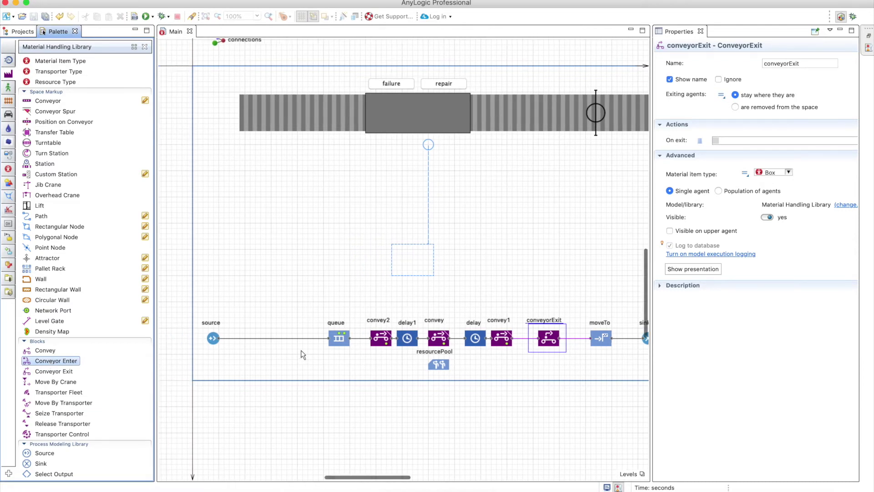
{"action": "left_click", "coordinate": [382, 341]}
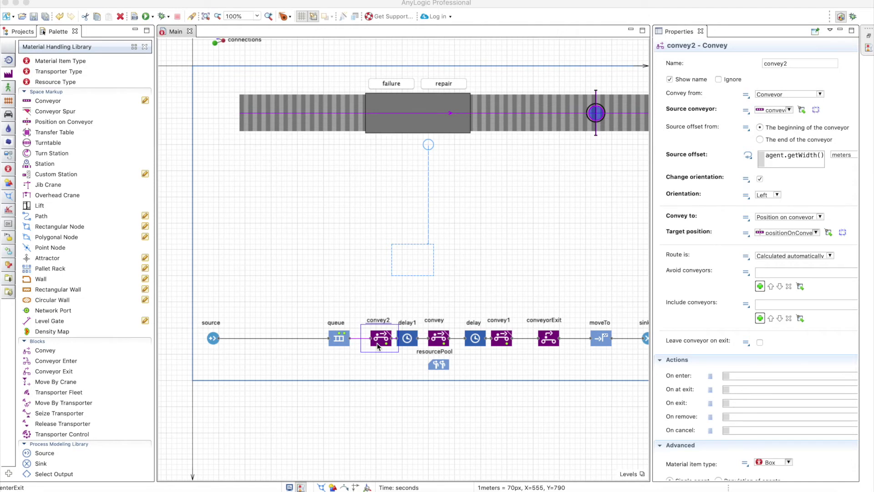
{"action": "left_click", "coordinate": [768, 96]}
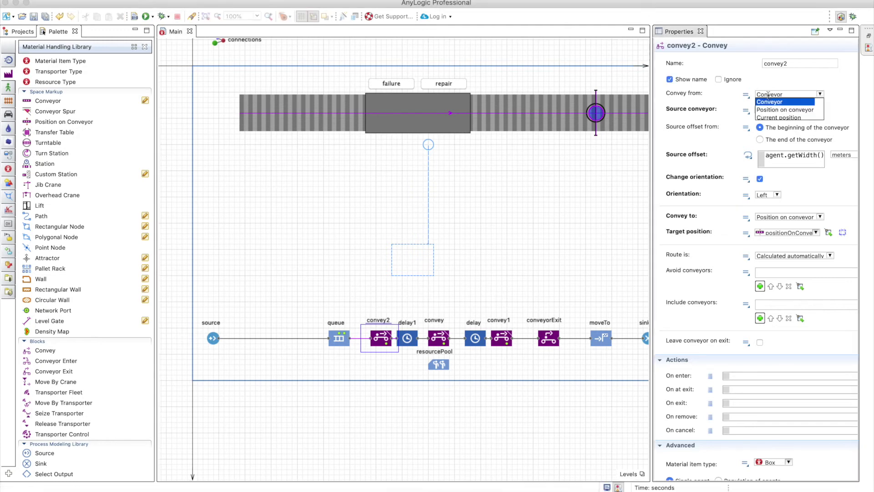
{"action": "left_click", "coordinate": [784, 118]}
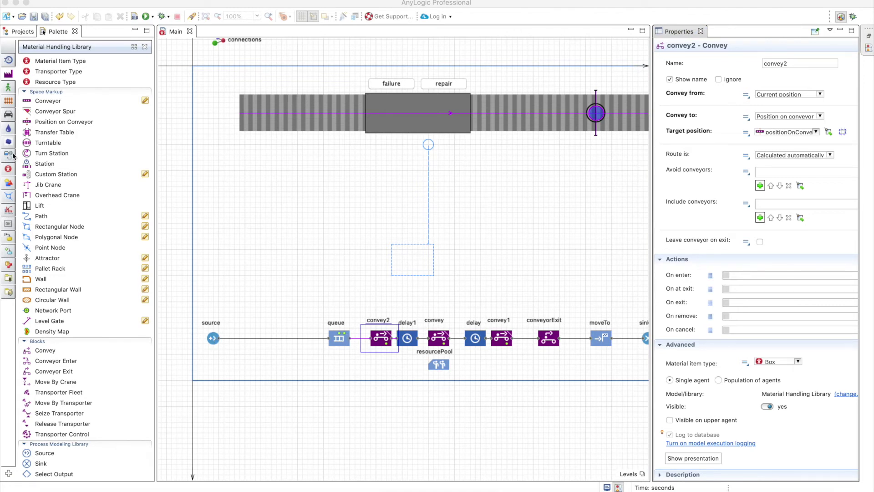
{"action": "left_click", "coordinate": [8, 60]}
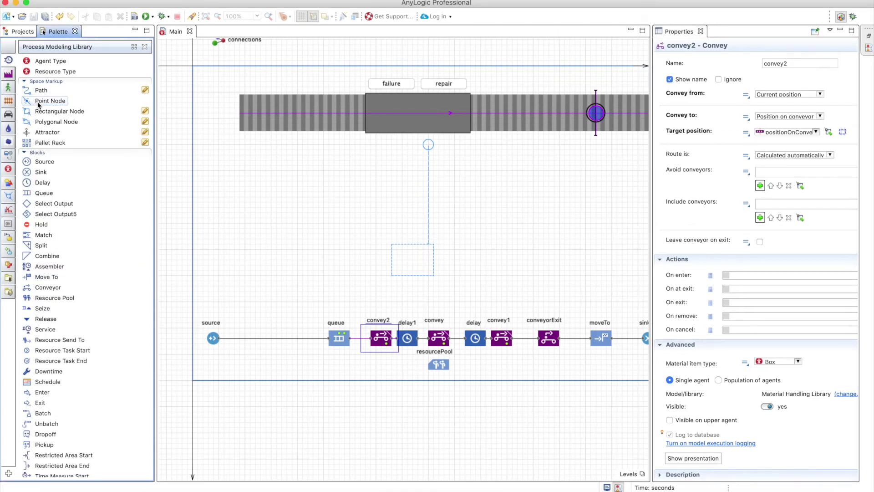
- Place point node4 at the conveyor's start and set source's arrival location to node4
{"action": "left_click_drag", "start_coordinate": [45, 100], "coordinate": [239, 114]}
{"action": "left_click", "coordinate": [216, 342]}
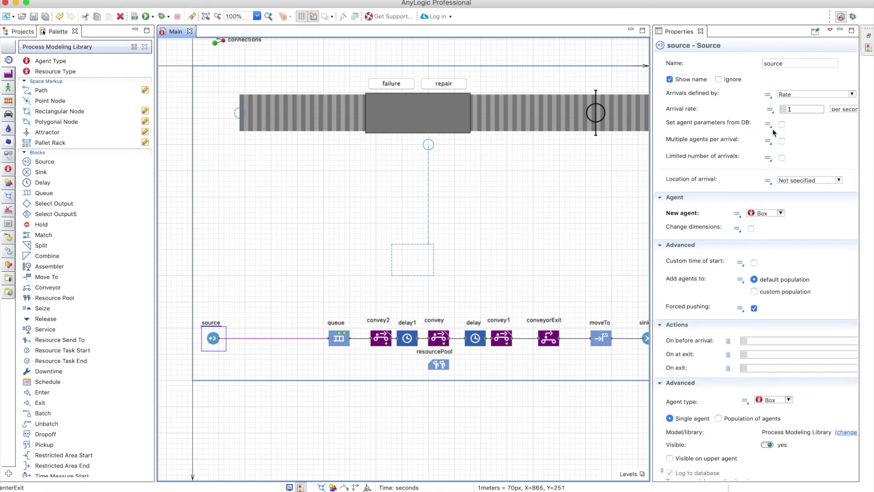
{"action": "left_click", "coordinate": [805, 180]}
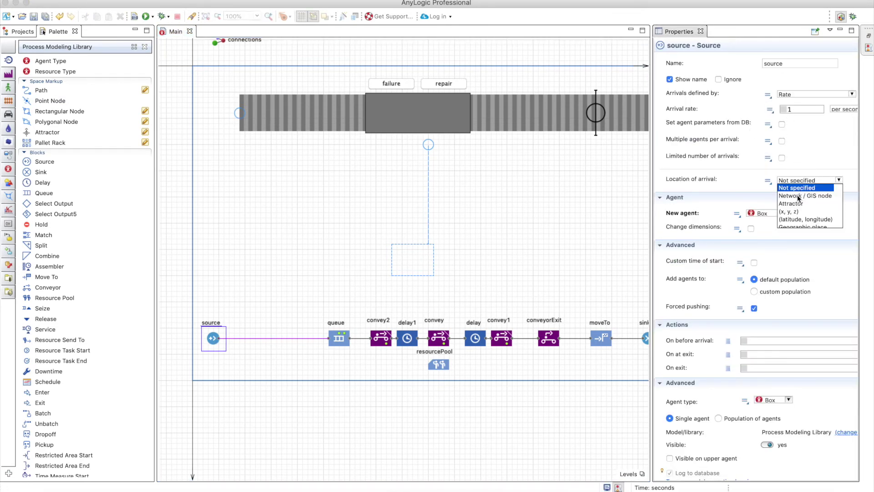
{"action": "left_click", "coordinate": [819, 195]}
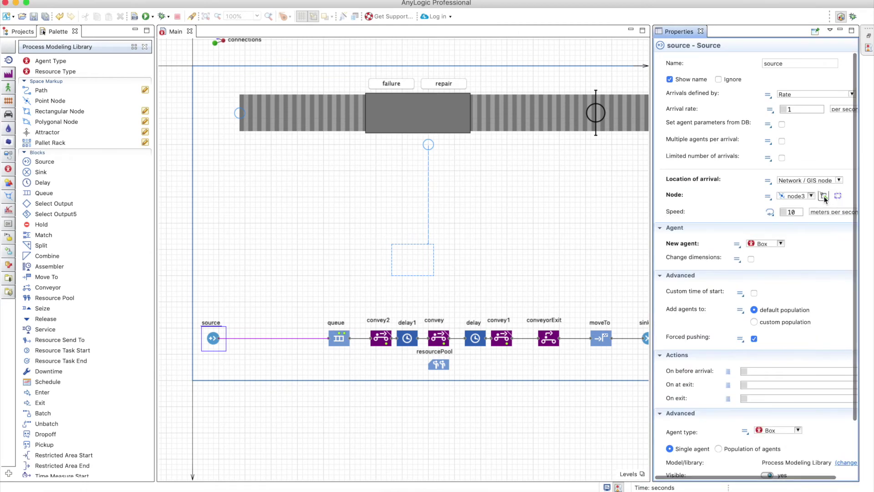
{"action": "left_click", "coordinate": [838, 195]}
{"action": "left_click", "coordinate": [240, 114]}
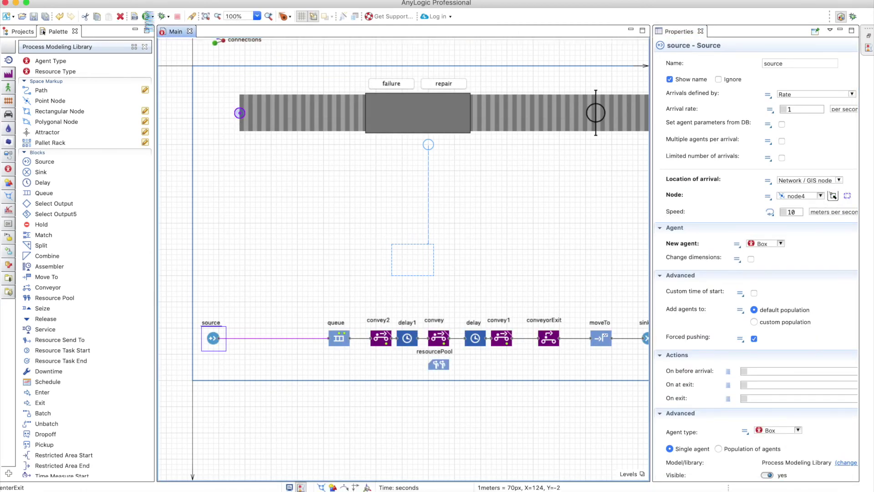
{"action": "left_click", "coordinate": [148, 16]}
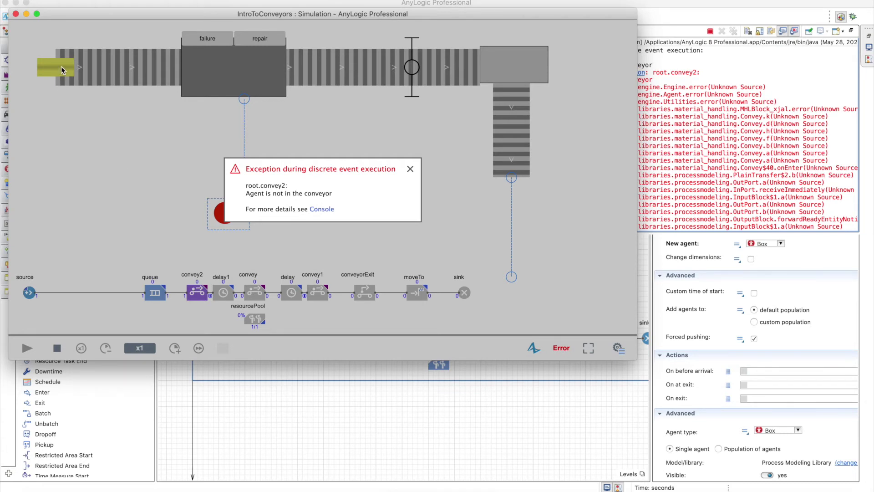
{"action": "left_click", "coordinate": [16, 15]}
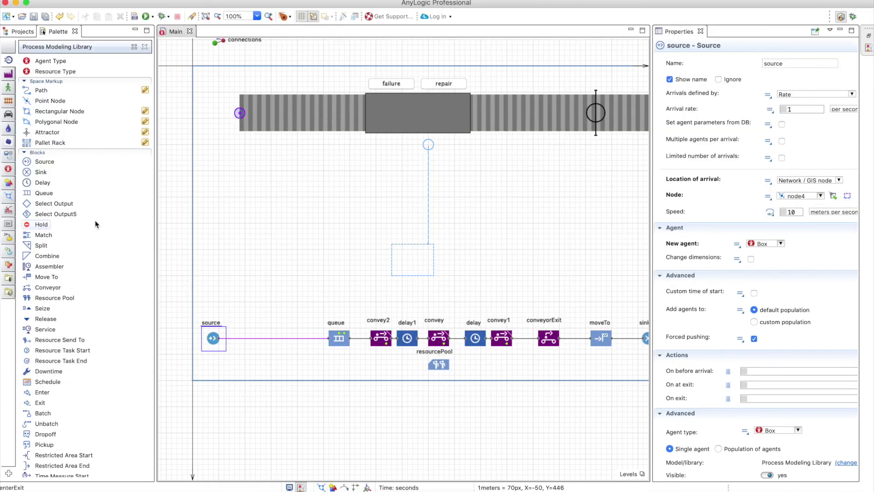
- Insert a Conveyor Enter block after source, entering onto the conveyor
{"action": "left_click", "coordinate": [8, 74]}
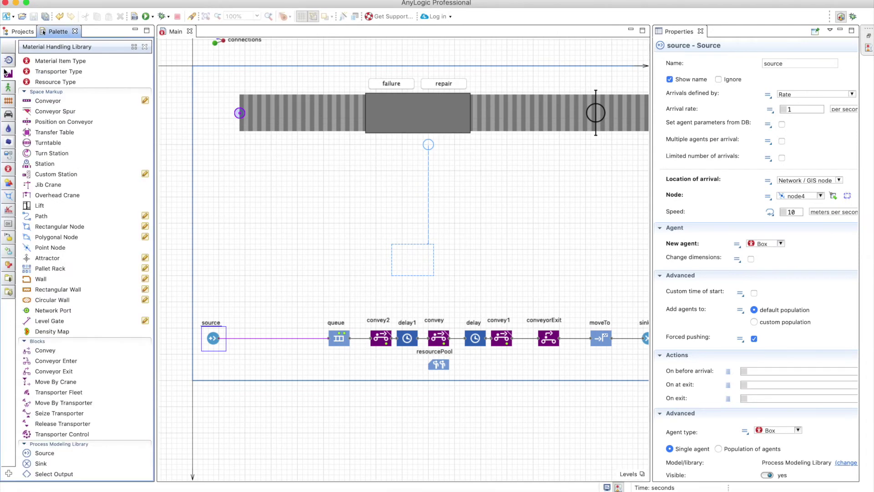
{"action": "left_click_drag", "start_coordinate": [55, 361], "coordinate": [260, 339]}
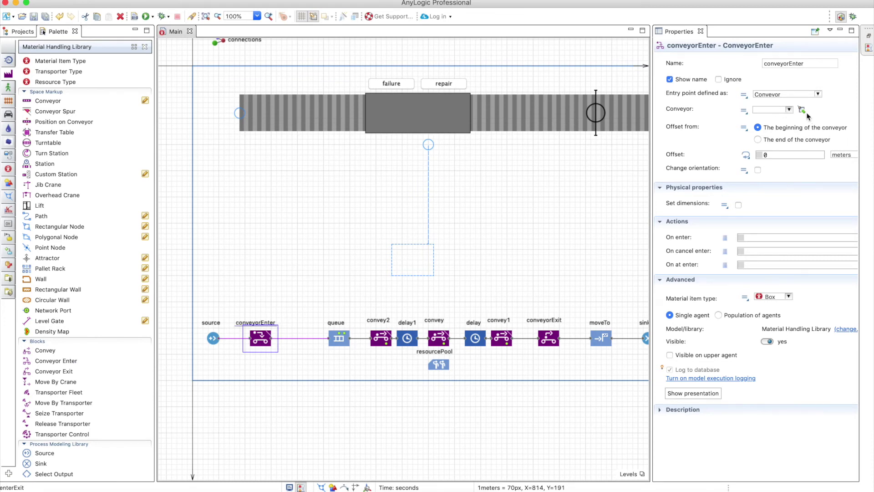
{"action": "left_click", "coordinate": [797, 93]}
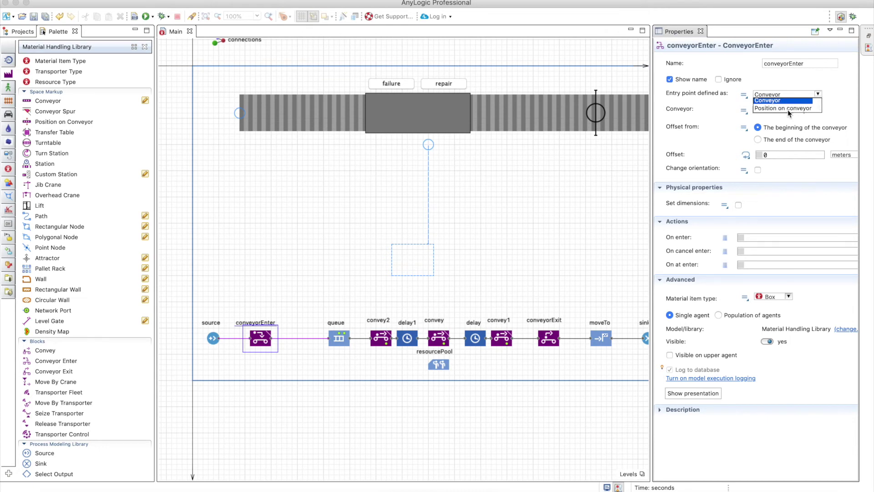
{"action": "left_click", "coordinate": [801, 110]}
{"action": "left_click", "coordinate": [278, 122]}
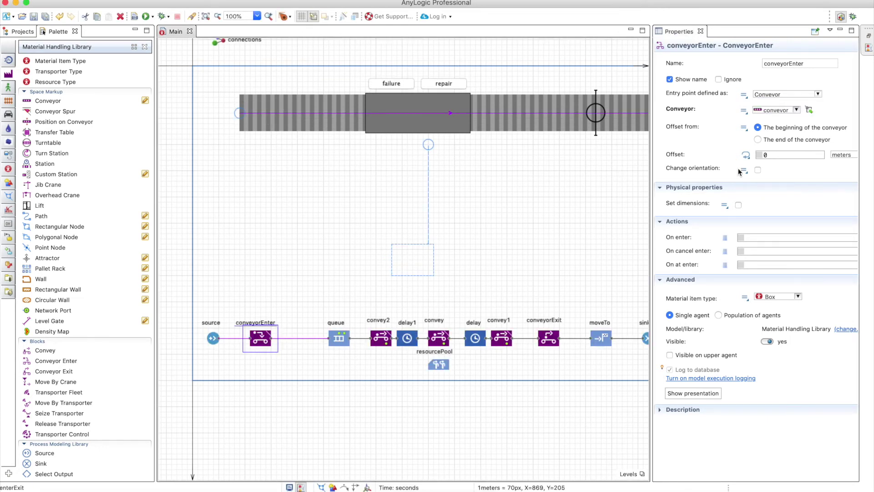
- Set the entry offset to agent.getWidth() and change the entry orientation to Left
{"action": "left_click", "coordinate": [766, 155]}
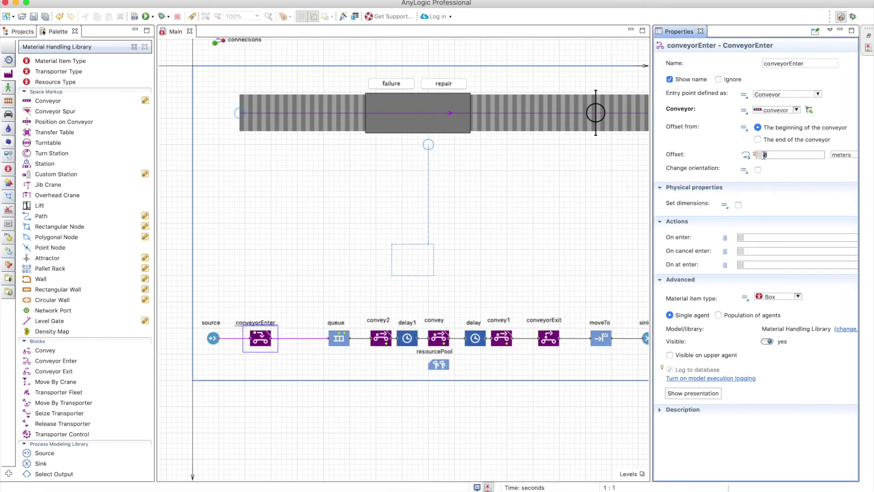
{"action": "type", "text": "agent.getWidth()"}
{"action": "left_click", "coordinate": [759, 171]}
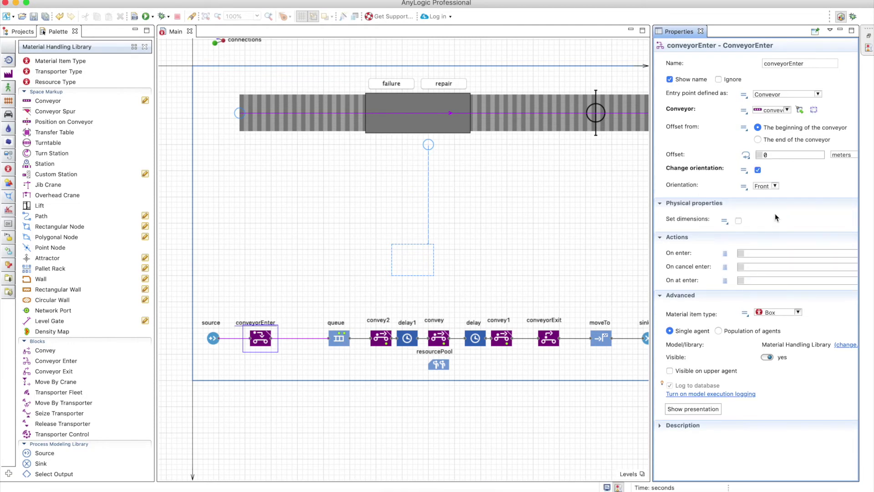
{"action": "left_click", "coordinate": [775, 187]}
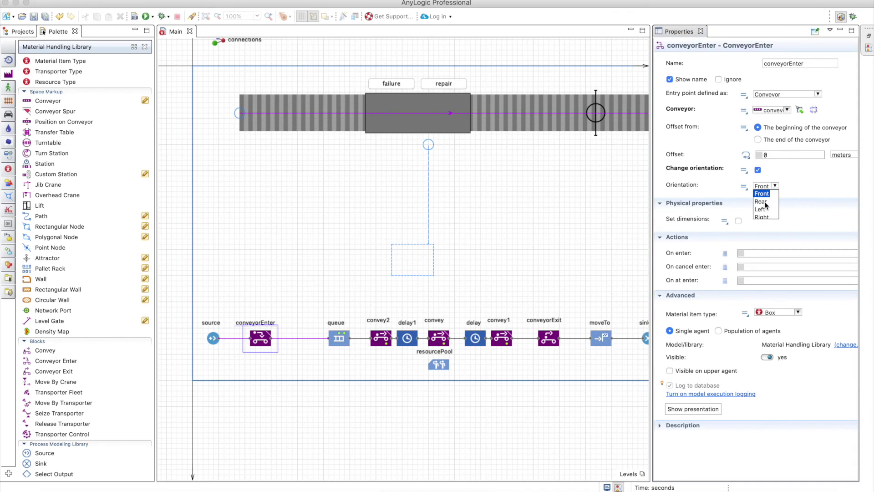
{"action": "left_click", "coordinate": [799, 181]}
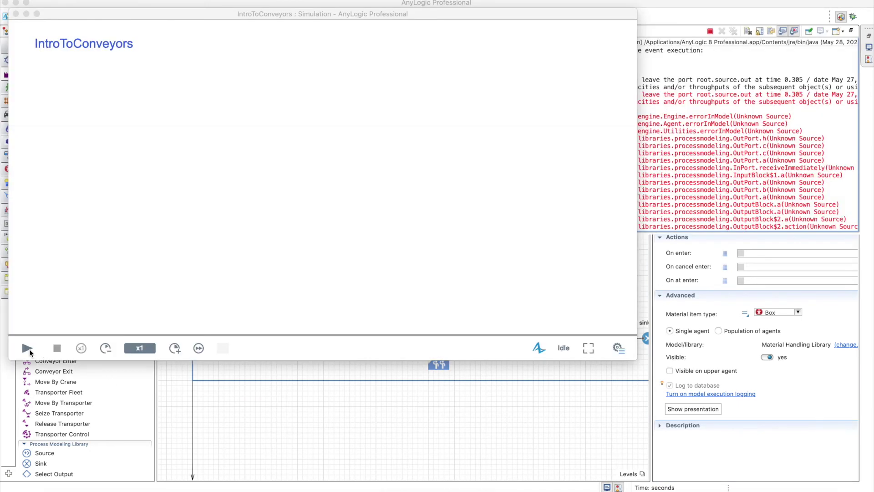
- Run the simulation to test the model, then close the simulation window
{"action": "left_click", "coordinate": [28, 348]}
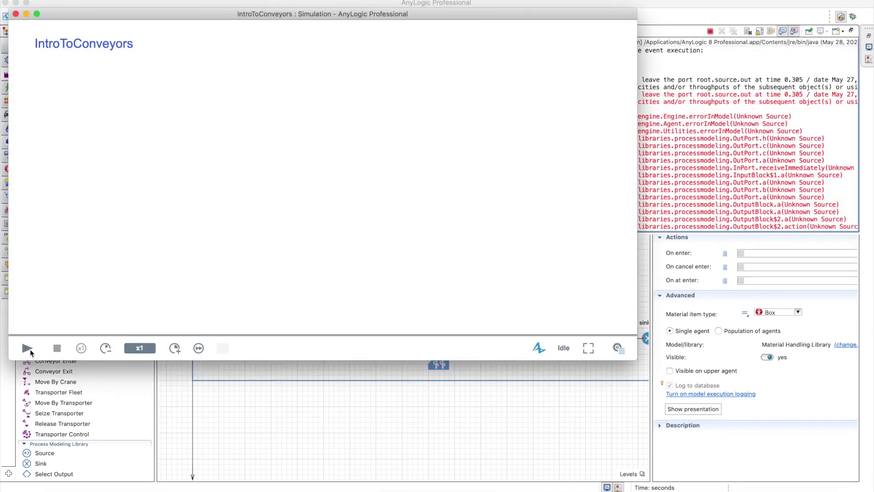
{"action": "left_click", "coordinate": [28, 349]}
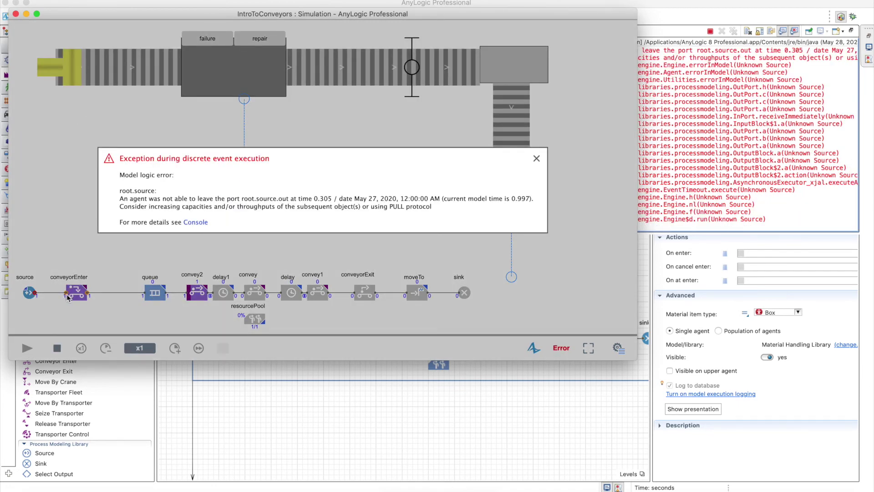
{"action": "left_click", "coordinate": [16, 14]}
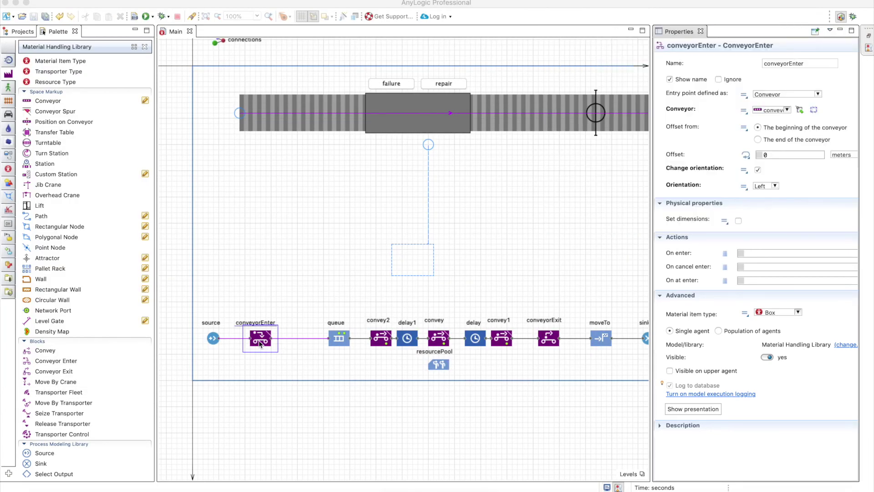
- Reorder the flowchart to source, queue, conveyorEnter and run it to confirm boxes ride the conveyor
{"action": "left_click_drag", "start_coordinate": [261, 343], "coordinate": [307, 344]}
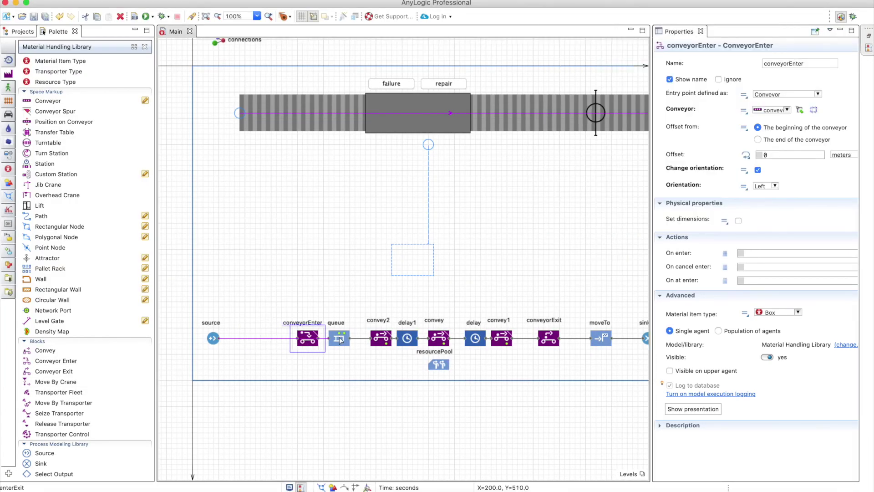
{"action": "left_click", "coordinate": [340, 339]}
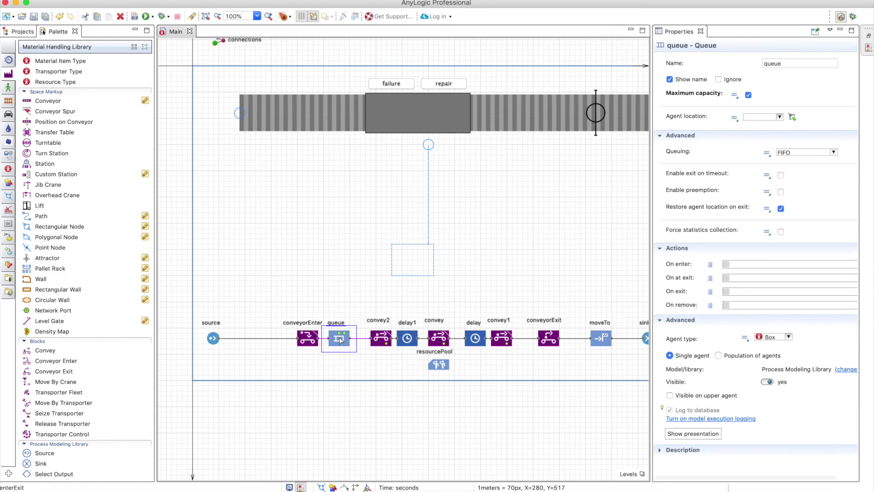
{"action": "left_click_drag", "start_coordinate": [340, 340], "coordinate": [580, 354]}
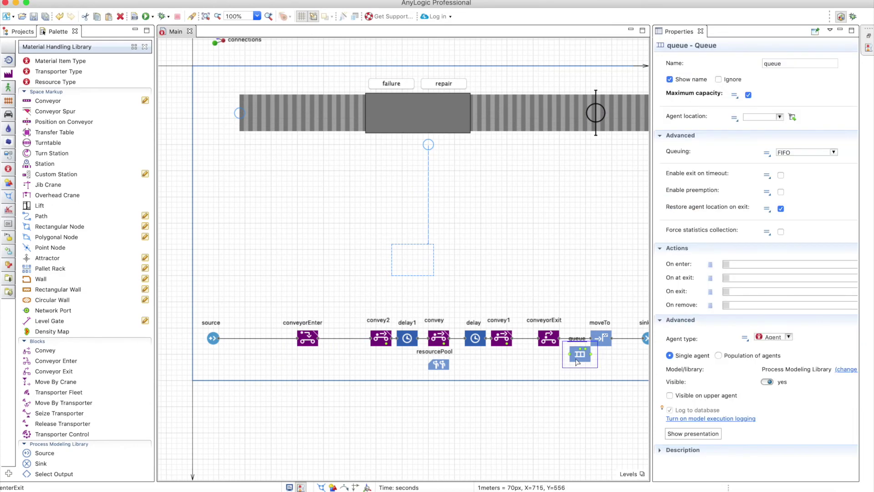
{"action": "left_click_drag", "start_coordinate": [318, 312], "coordinate": [257, 336]}
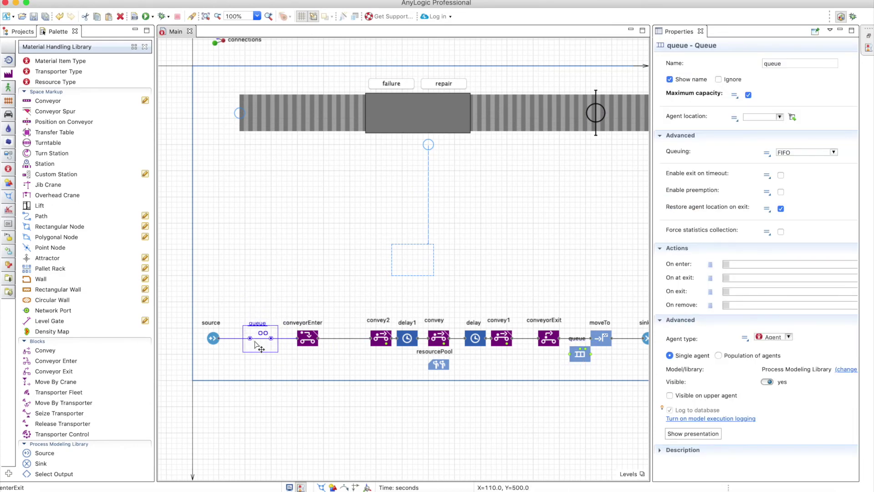
{"action": "left_click", "coordinate": [148, 18]}
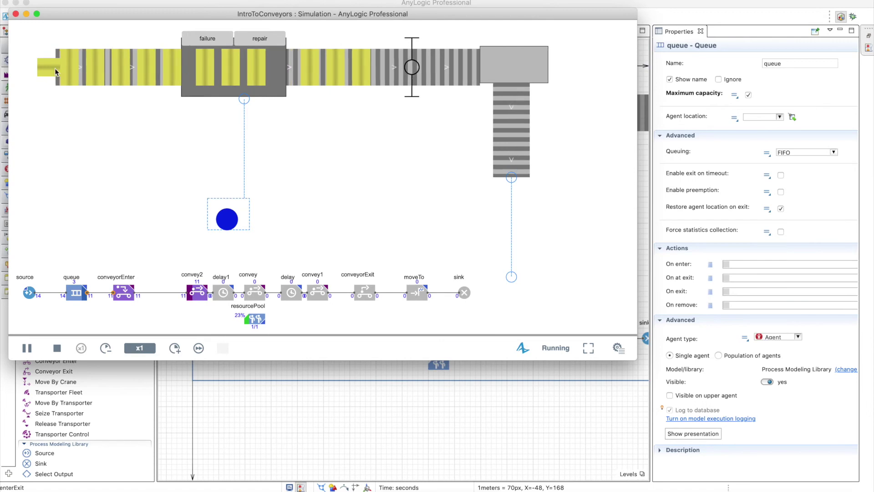
{"action": "left_click", "coordinate": [19, 15]}
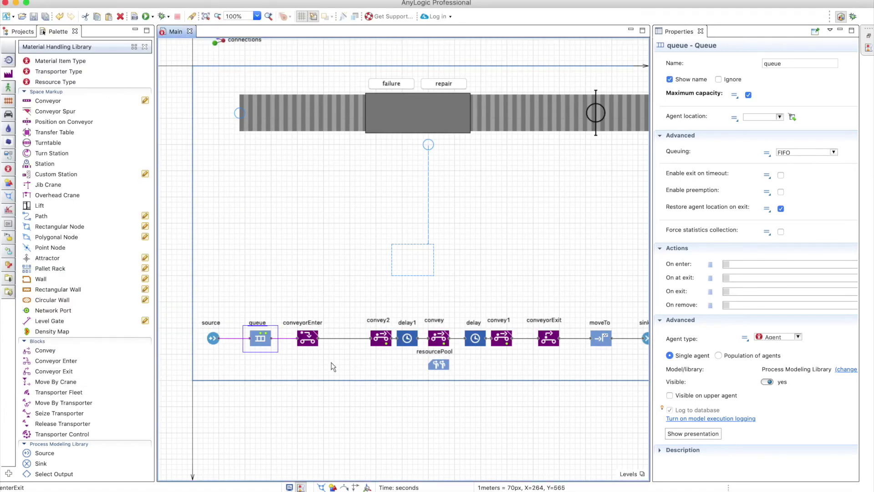
- Place a point node at the lower end of the new path
{"action": "left_click", "coordinate": [38, 216]}
{"action": "left_click", "coordinate": [219, 192]}
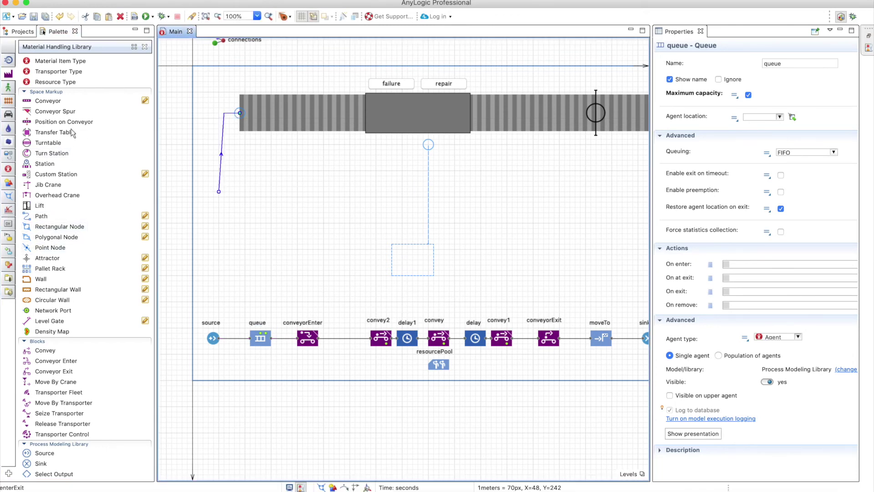
{"action": "left_click", "coordinate": [7, 54]}
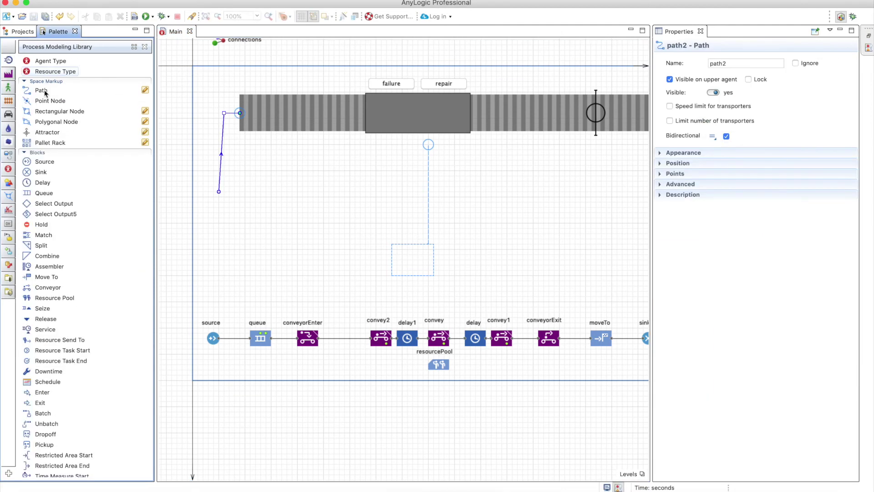
{"action": "left_click", "coordinate": [44, 101]}
{"action": "left_click", "coordinate": [219, 191]}
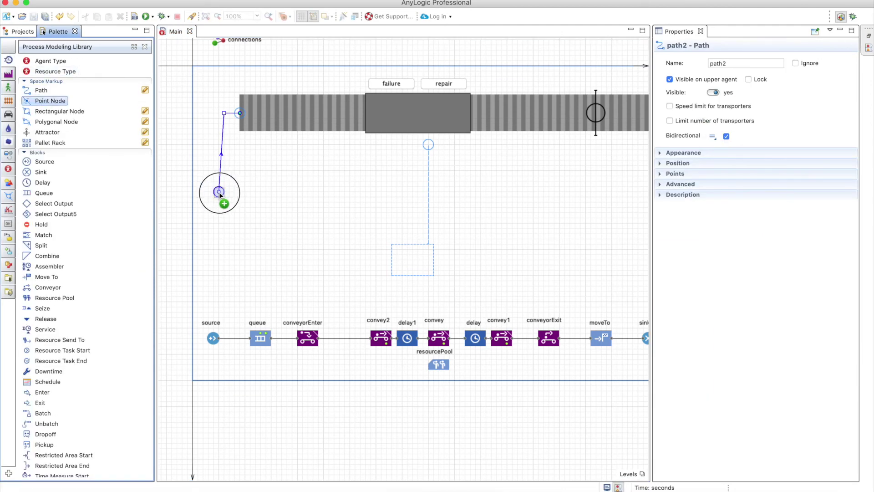
- Shift queue and conveyorEnter to the right to make room after source
{"action": "left_click", "coordinate": [216, 327]}
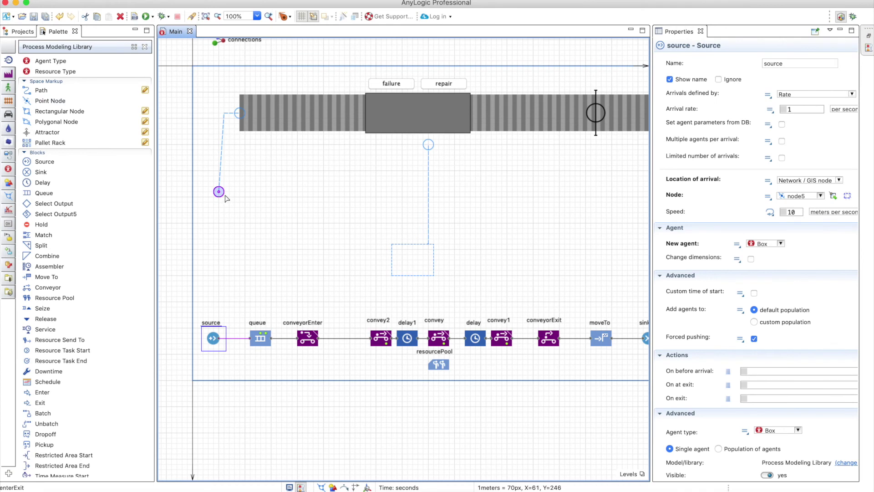
{"action": "left_click_drag", "start_coordinate": [240, 314], "coordinate": [341, 364]}
{"action": "left_click_drag", "start_coordinate": [297, 337], "coordinate": [303, 342]}
- Add a delay2 block after source with its agent location set to path2
{"action": "left_click", "coordinate": [43, 184]}
{"action": "left_click", "coordinate": [250, 338]}
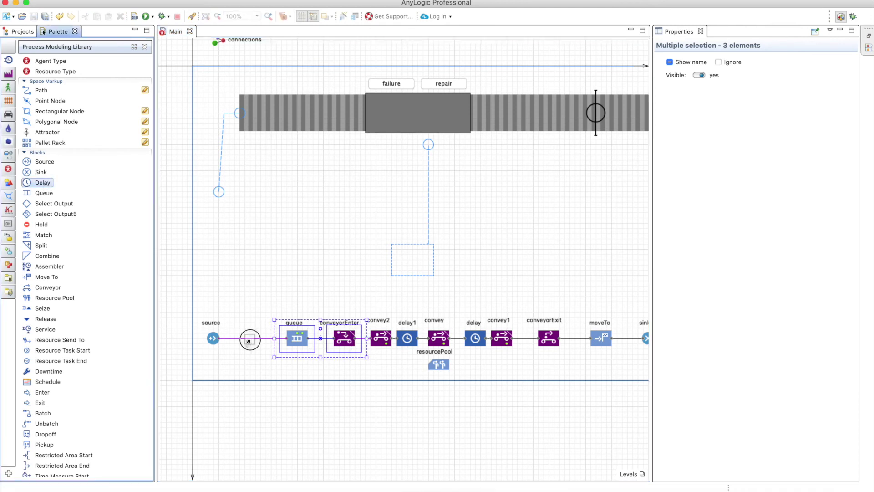
{"action": "left_click", "coordinate": [792, 182]}
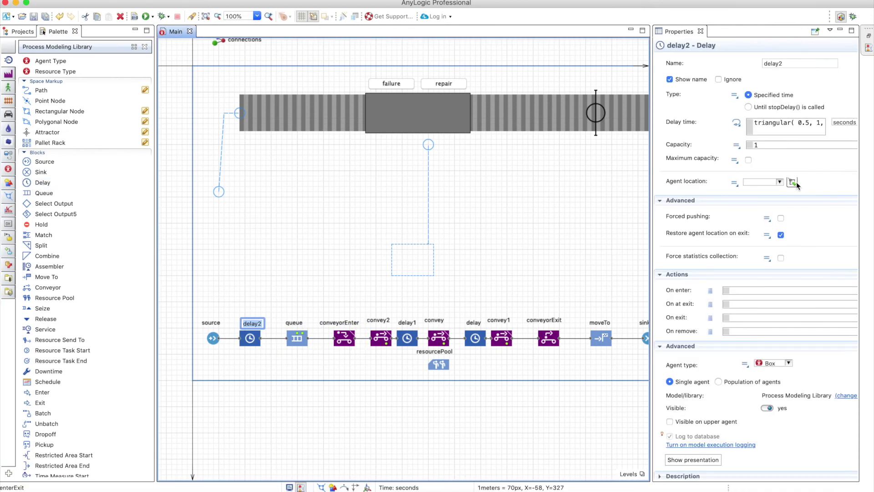
{"action": "left_click", "coordinate": [221, 172]}
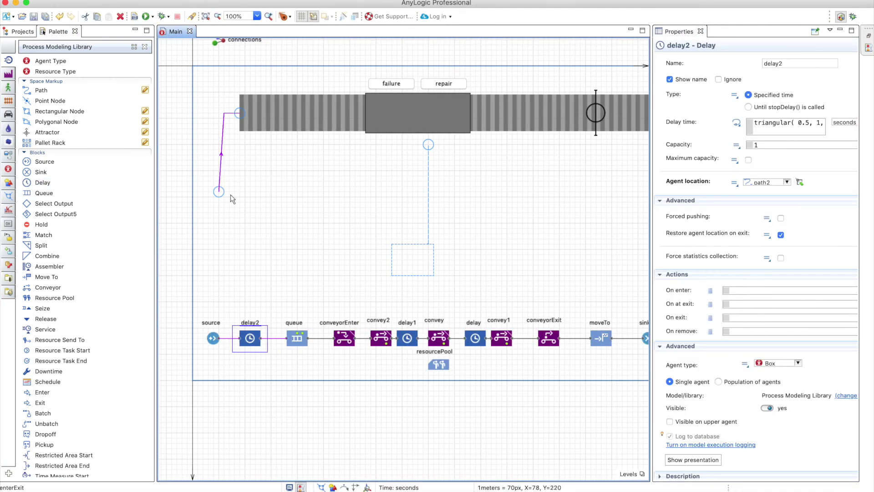
- Move delay2 and queue right and drop a new queue1 block after source
{"action": "left_click", "coordinate": [148, 19]}
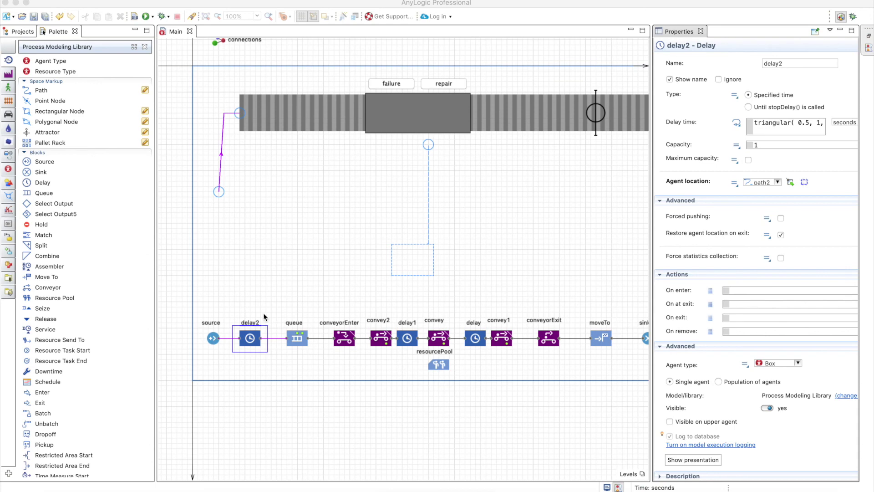
{"action": "left_click", "coordinate": [302, 358]}
{"action": "left_click_drag", "start_coordinate": [323, 365], "coordinate": [229, 304]}
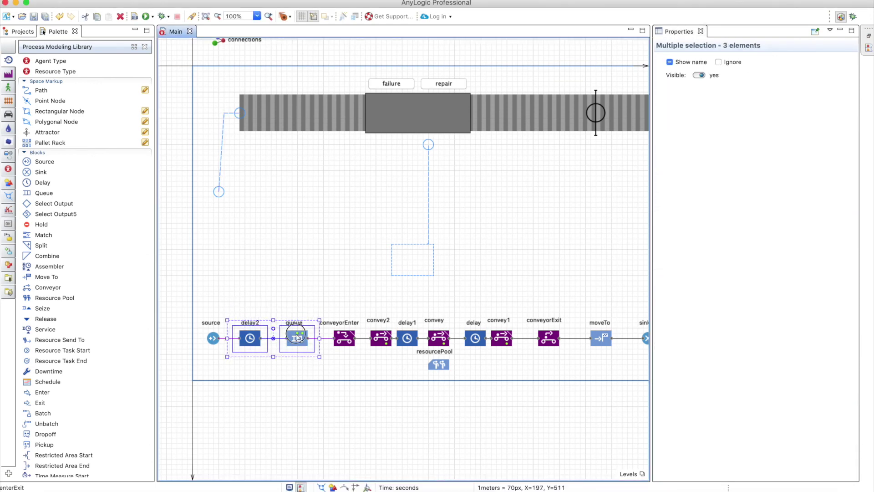
{"action": "left_click_drag", "start_coordinate": [296, 335], "coordinate": [312, 336]}
{"action": "left_click_drag", "start_coordinate": [44, 193], "coordinate": [234, 337]}
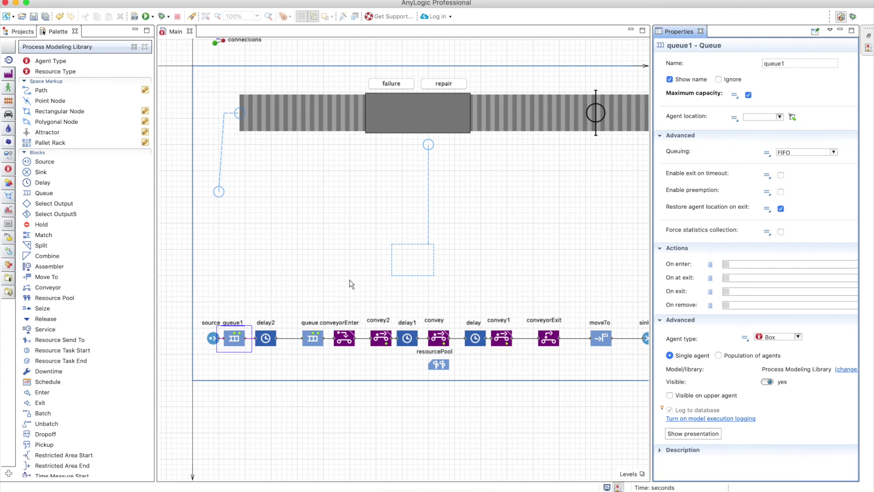
- Set the source block's Location of arrival to Not specified
{"action": "left_click", "coordinate": [211, 341]}
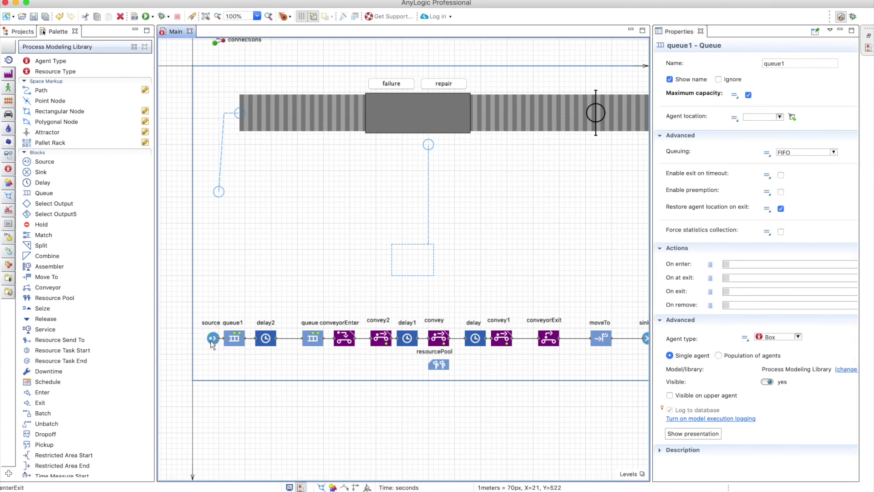
{"action": "left_click", "coordinate": [212, 342]}
{"action": "left_click", "coordinate": [212, 339]}
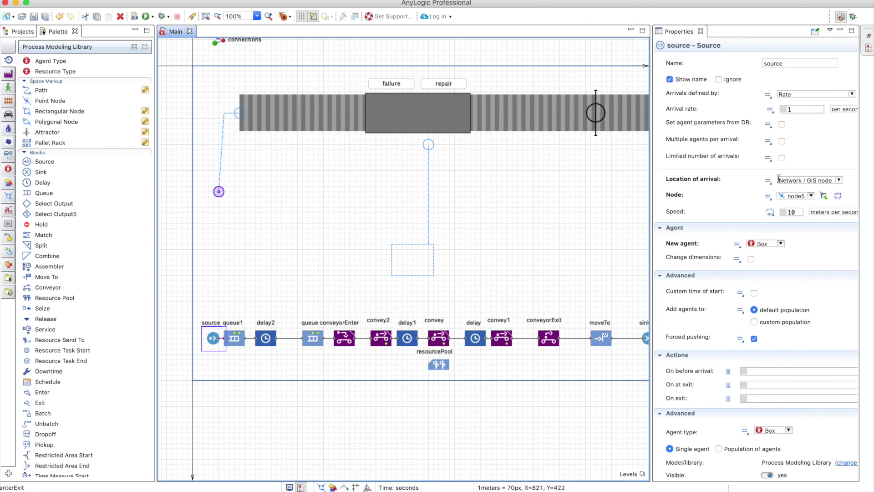
{"action": "left_click", "coordinate": [806, 193]}
{"action": "left_click", "coordinate": [805, 179]}
{"action": "left_click", "coordinate": [800, 187]}
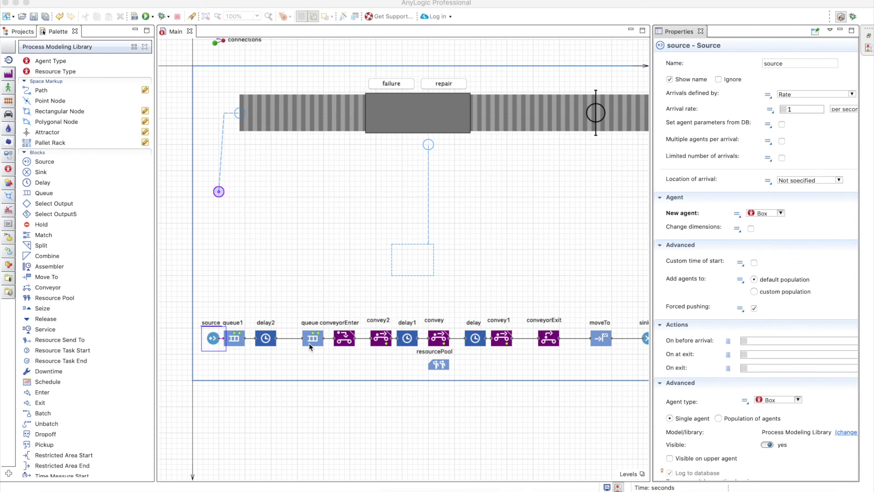
- Delete the old queue block from the flowchart
{"action": "left_click", "coordinate": [314, 346]}
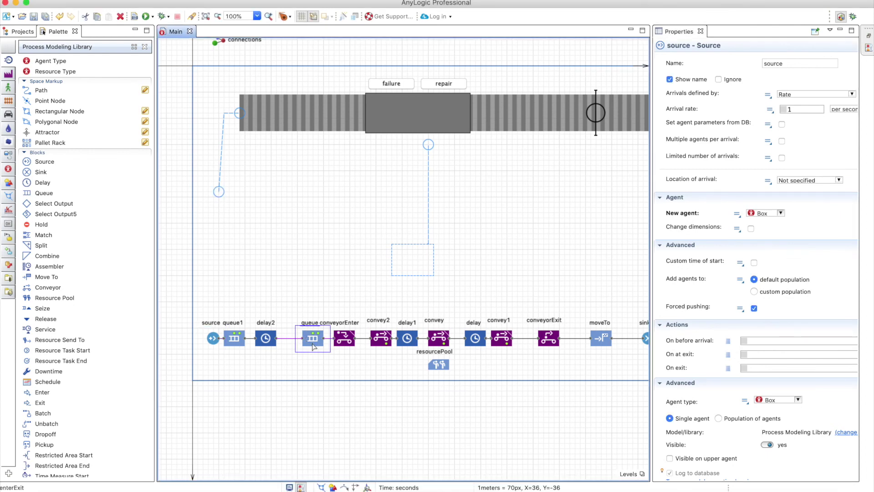
{"action": "right_click", "coordinate": [314, 346]}
{"action": "left_click", "coordinate": [246, 349]}
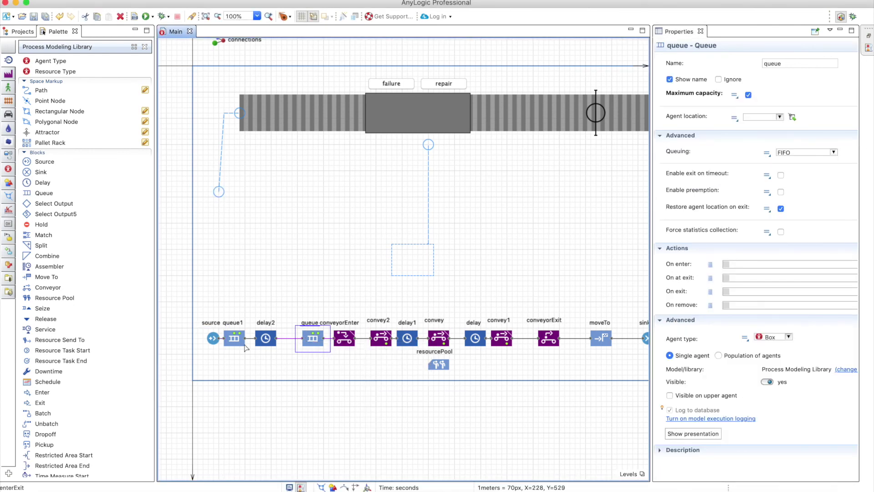
{"action": "key", "text": "Delete"}
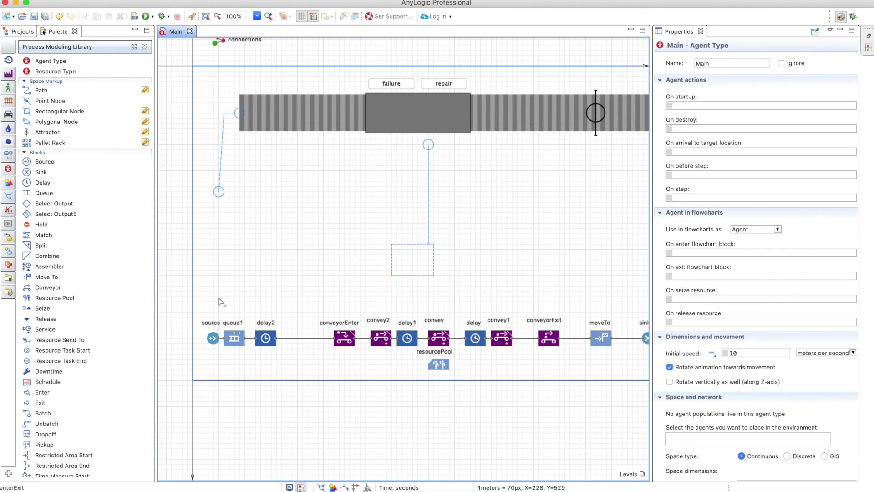
- Set delay2's On enter action to agent.box_2_closed.setRotation(PI/2)
{"action": "left_click", "coordinate": [265, 338]}
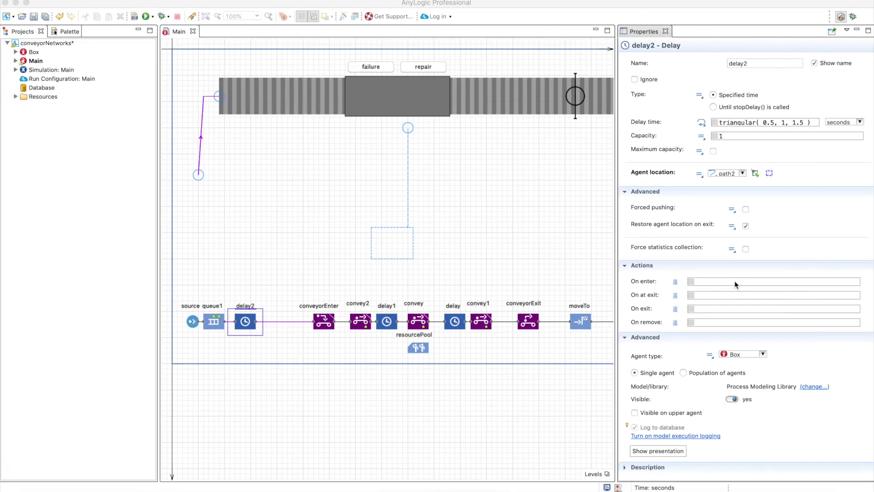
{"action": "left_click", "coordinate": [724, 281]}
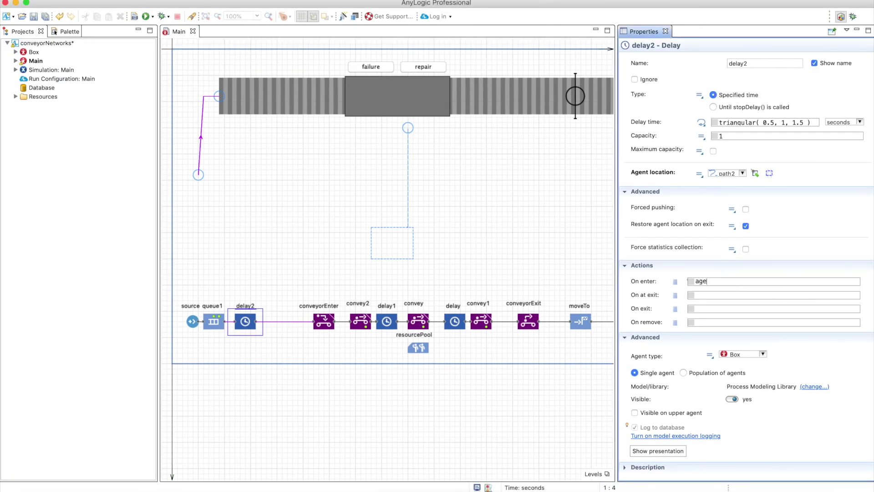
{"action": "type", "text": "agent.box_2_closed.rota"}
{"action": "key", "text": "ctrl+space"}
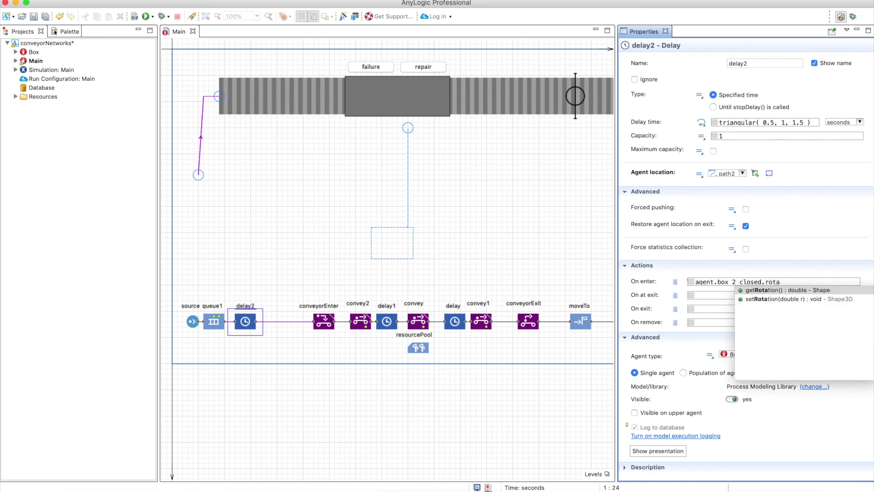
{"action": "double_click", "coordinate": [776, 299]}
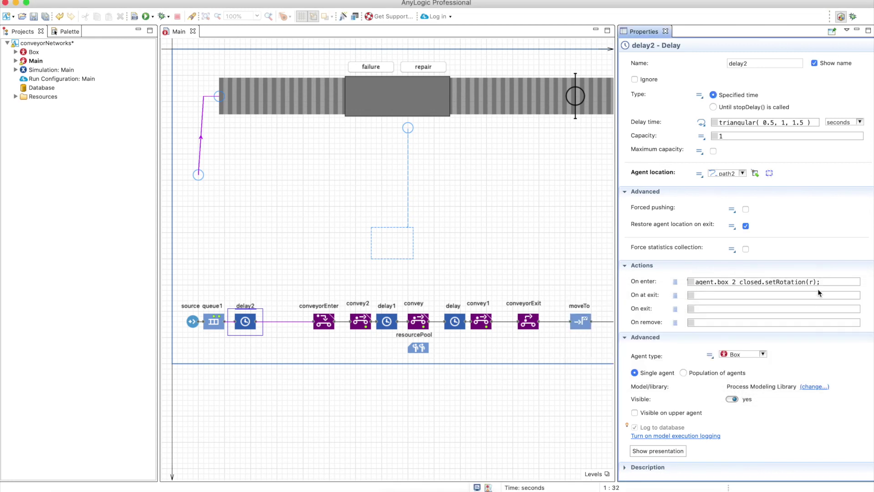
{"action": "left_click", "coordinate": [813, 280]}
{"action": "key", "text": "BackSpace"}
{"action": "type", "text": "PI/2"}
- Copy the rotation call into On exit with argument 0, and straighten the path to node4
{"action": "left_click", "coordinate": [823, 278]}
{"action": "key", "text": "super+a"}
{"action": "key", "text": "super+c"}
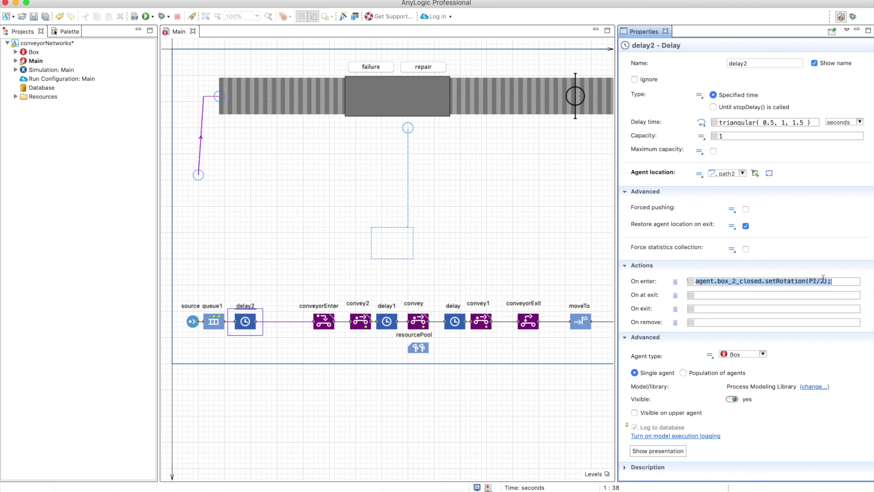
{"action": "left_click", "coordinate": [703, 308]}
{"action": "key", "text": "super+v"}
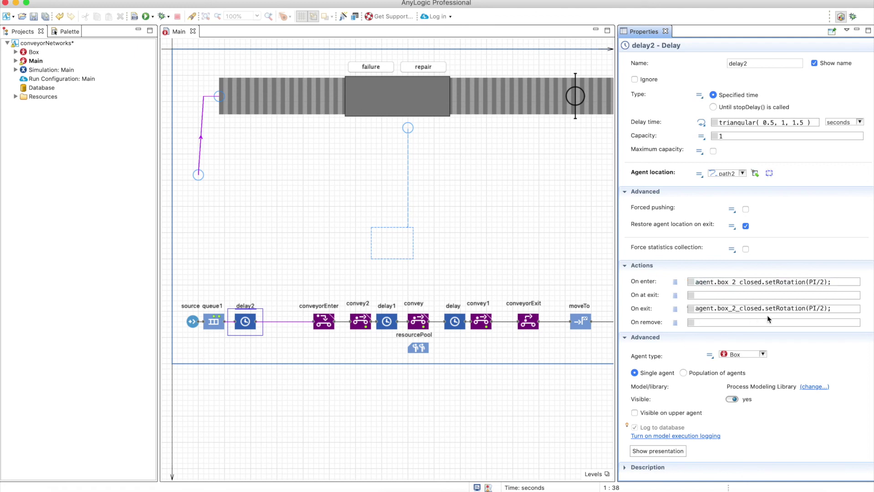
{"action": "left_click", "coordinate": [809, 308]}
{"action": "key", "text": "Delete"}
{"action": "key", "text": "Delete"}
{"action": "key", "text": "Delete"}
{"action": "key", "text": "Delete"}
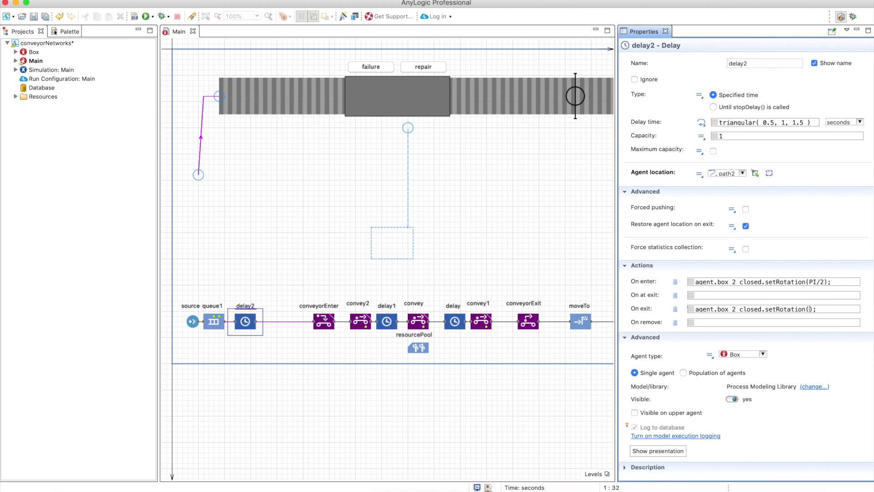
{"action": "type", "text": "0"}
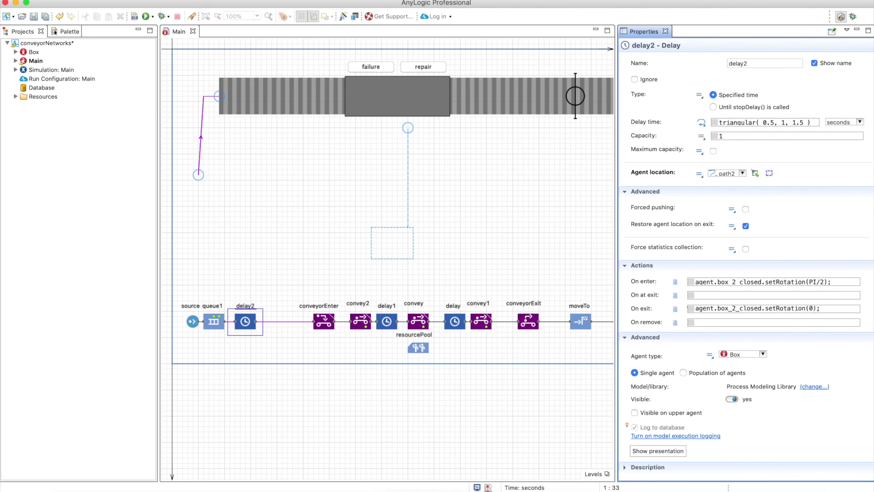
{"action": "left_click", "coordinate": [202, 115]}
{"action": "mouse_move", "coordinate": [203, 96]}
{"action": "left_mouse_down"}
{"action": "mouse_move", "coordinate": [220, 96]}
{"action": "mouse_move", "coordinate": [210, 98]}
{"action": "left_mouse_up"}
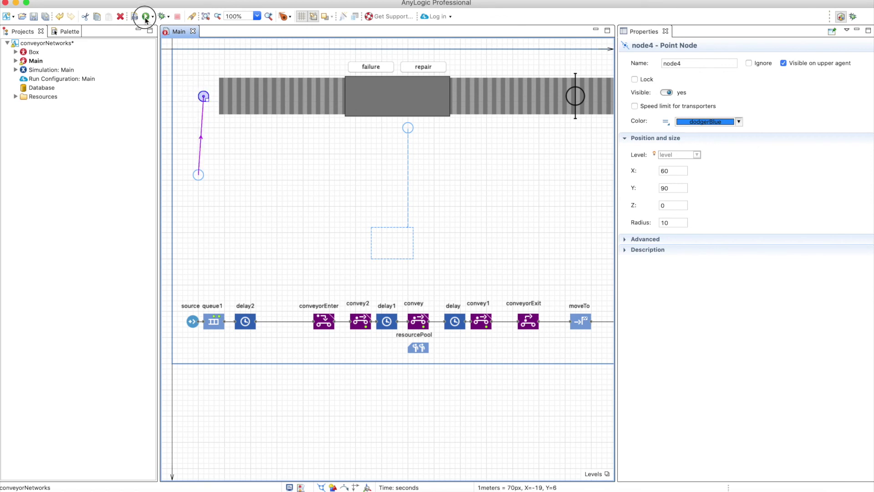
{"action": "left_click", "coordinate": [145, 17]}
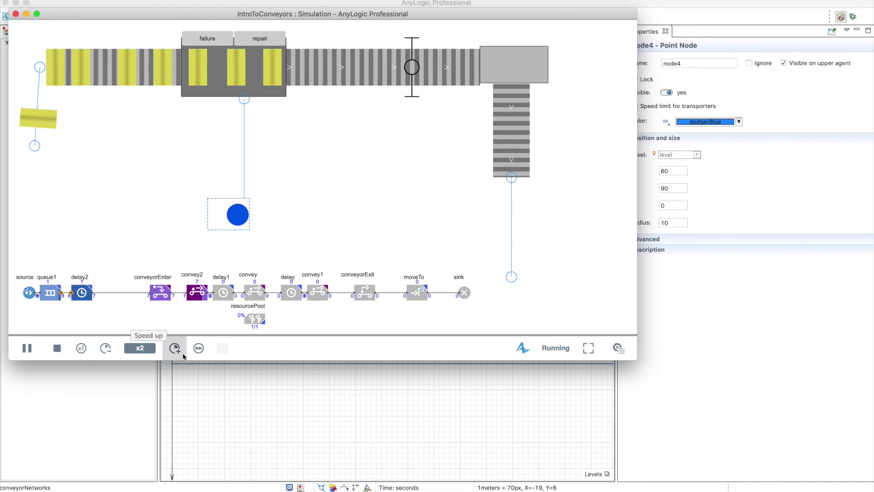
{"action": "left_click", "coordinate": [496, 477]}
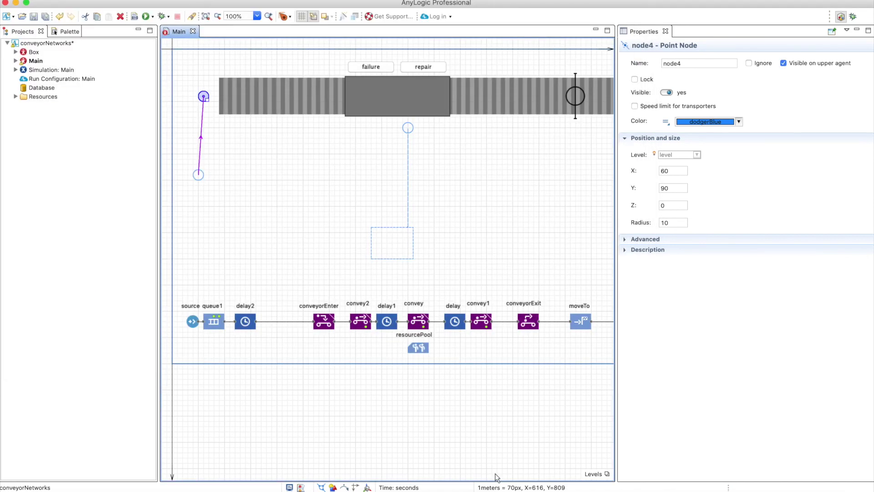